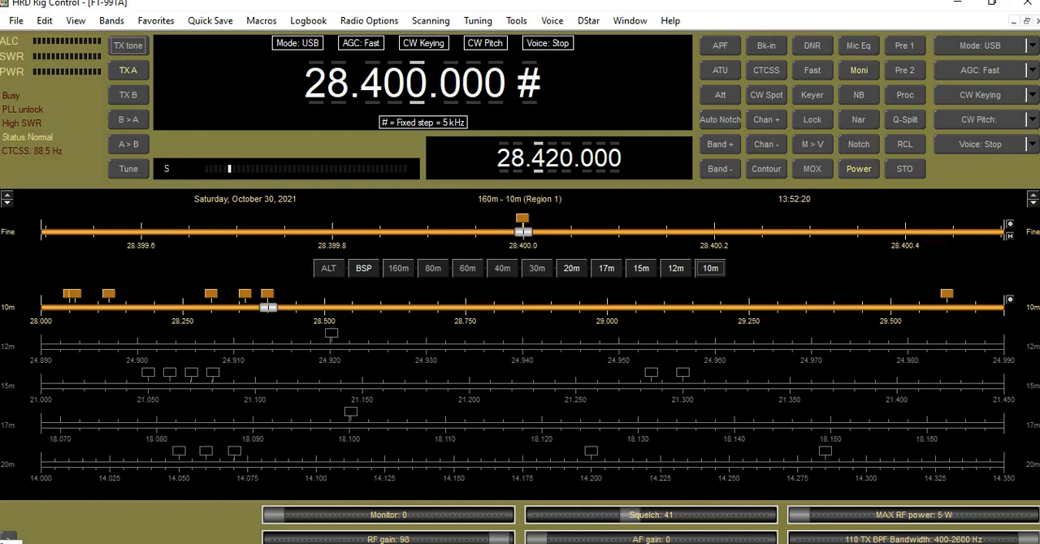
{"action": "key", "text": "XF86AudioLowerVolume"}
{"action": "key", "text": "XF86AudioLowerVolume"}
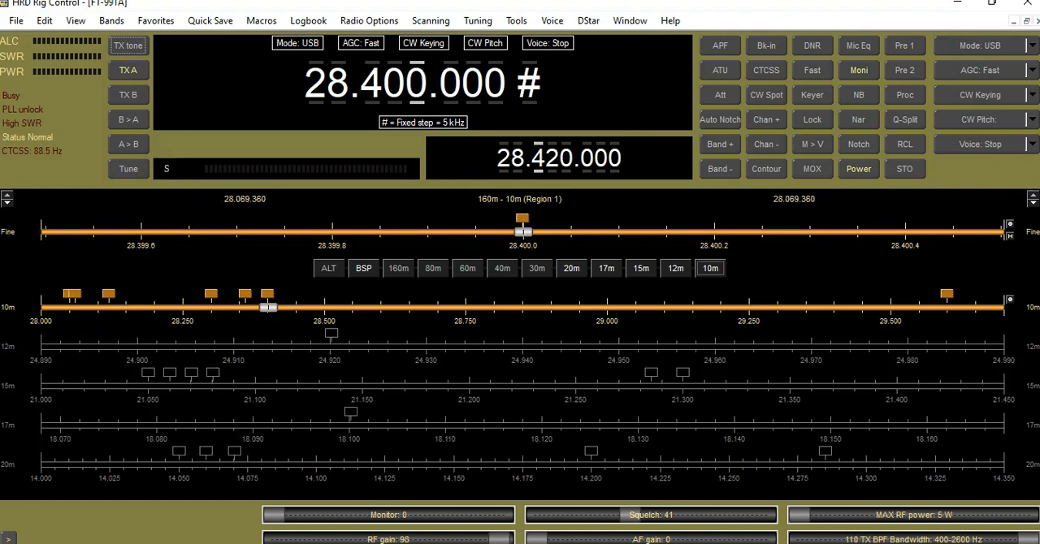
- Change the faceplate's status window background to gray in the layout customization and apply it
{"action": "right_click", "coordinate": [86, 168]}
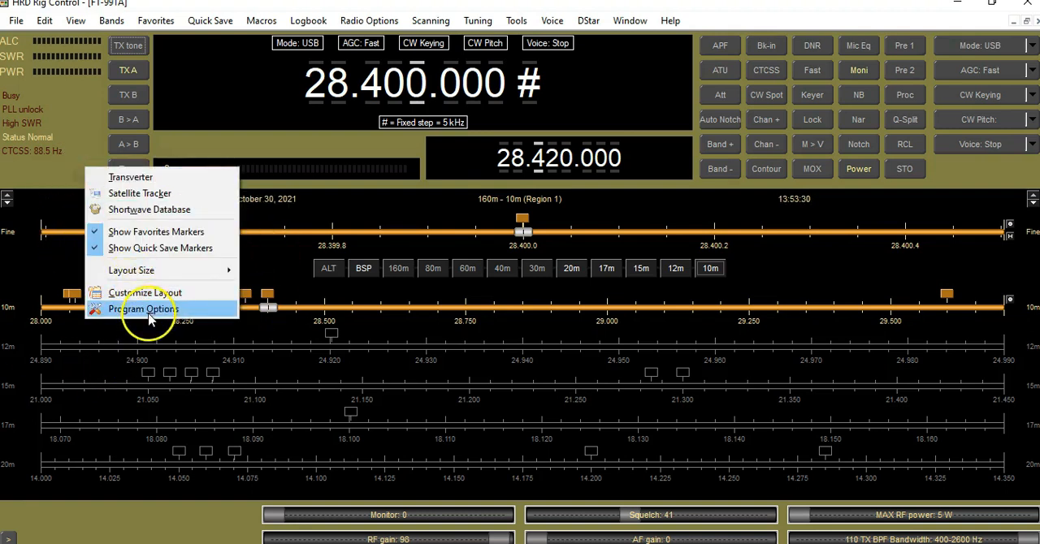
{"action": "left_click", "coordinate": [145, 294]}
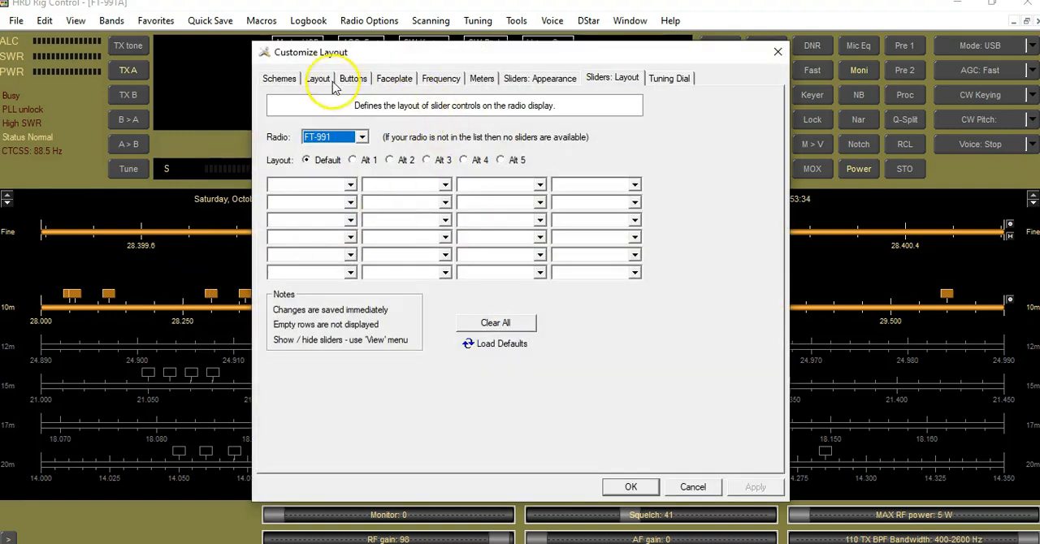
{"action": "left_click", "coordinate": [317, 78]}
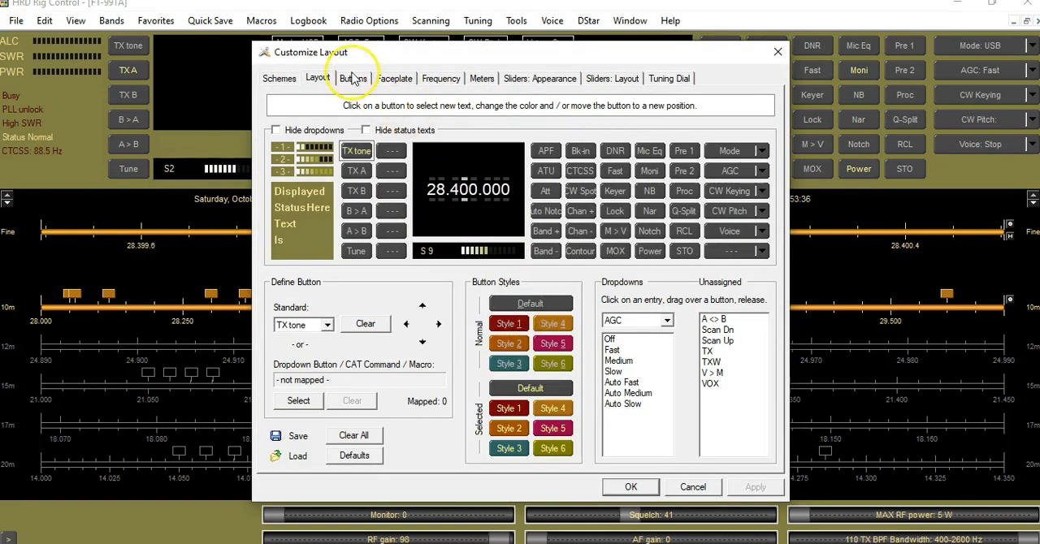
{"action": "left_click", "coordinate": [354, 78]}
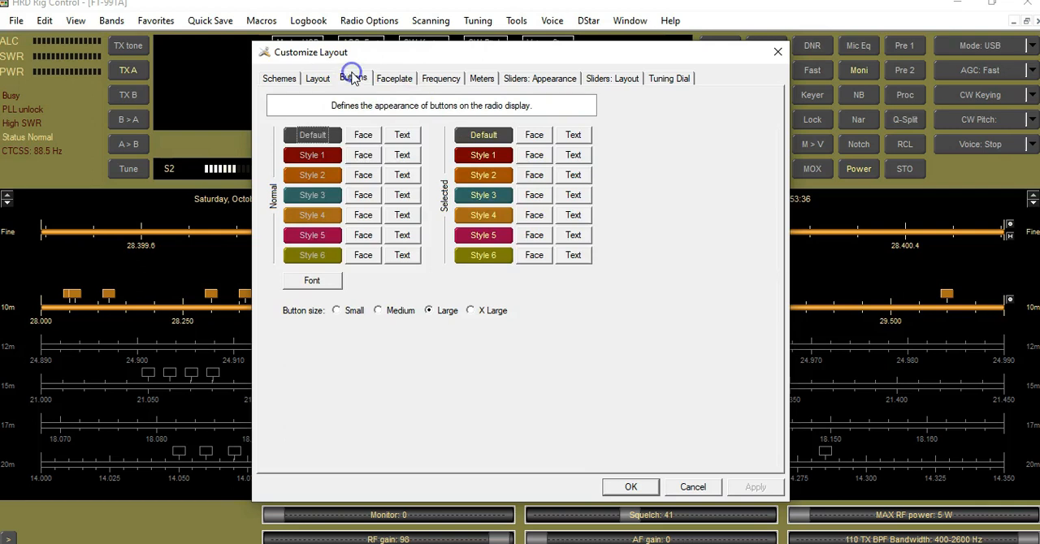
{"action": "left_click", "coordinate": [394, 81]}
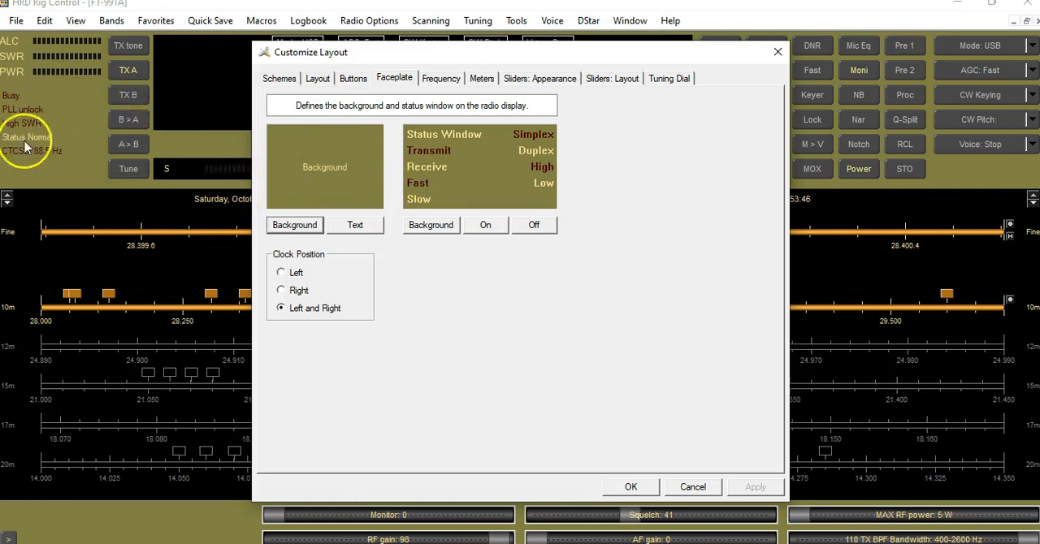
{"action": "left_click", "coordinate": [468, 161]}
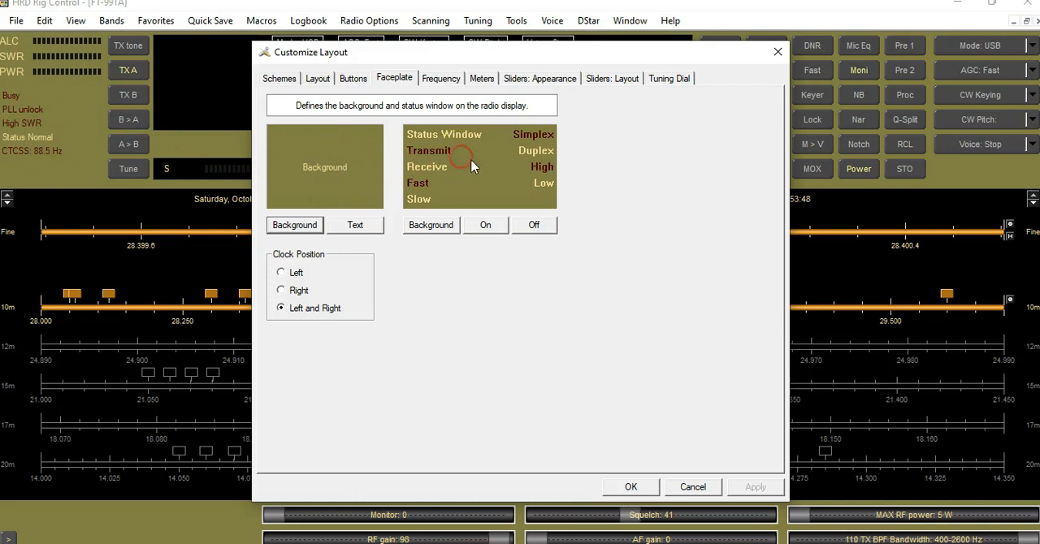
{"action": "left_click", "coordinate": [426, 224]}
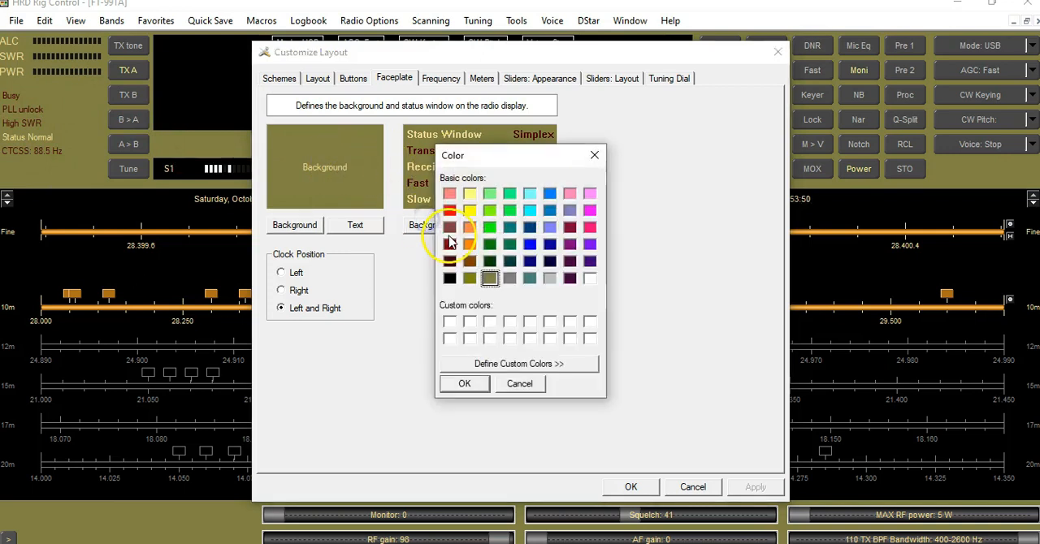
{"action": "left_click", "coordinate": [509, 278]}
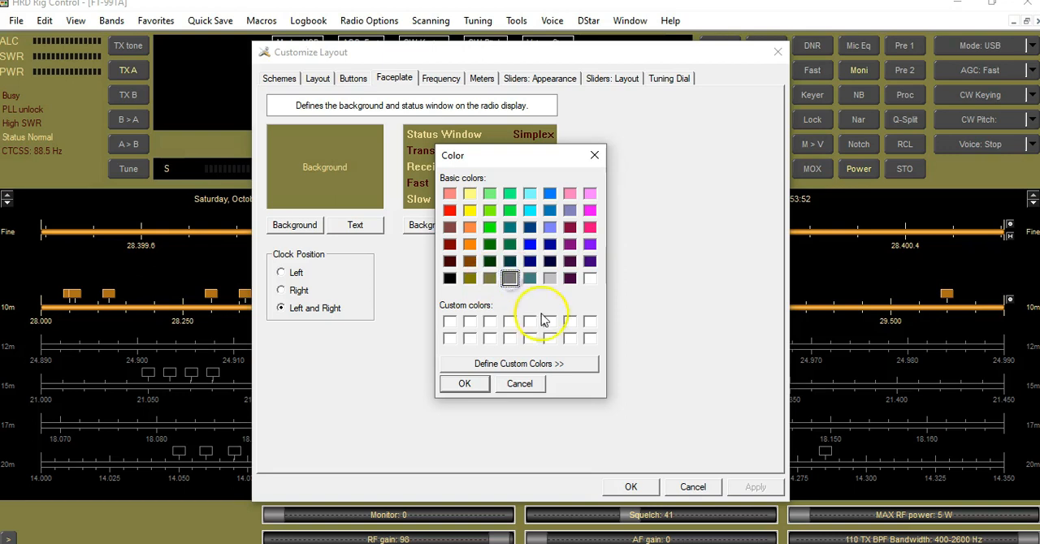
{"action": "left_click", "coordinate": [464, 383]}
{"action": "left_click", "coordinate": [753, 487]}
{"action": "left_click", "coordinate": [630, 487]}
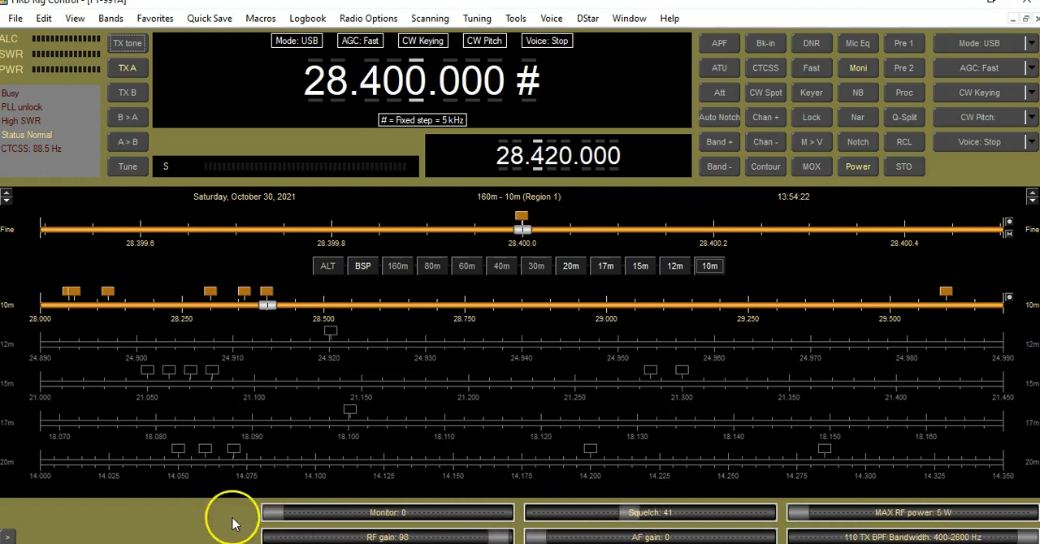
{"action": "right_click", "coordinate": [175, 518]}
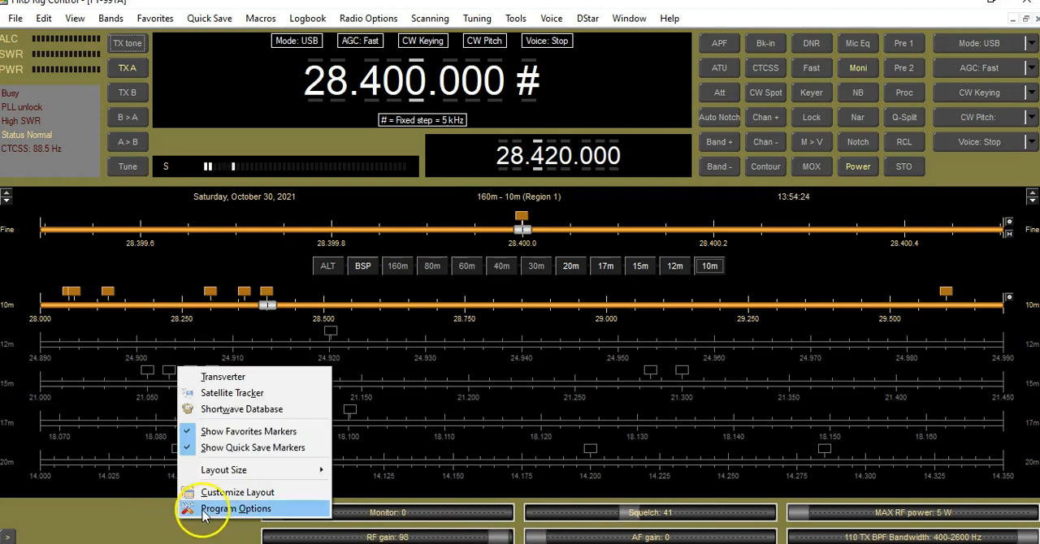
{"action": "left_click", "coordinate": [209, 512]}
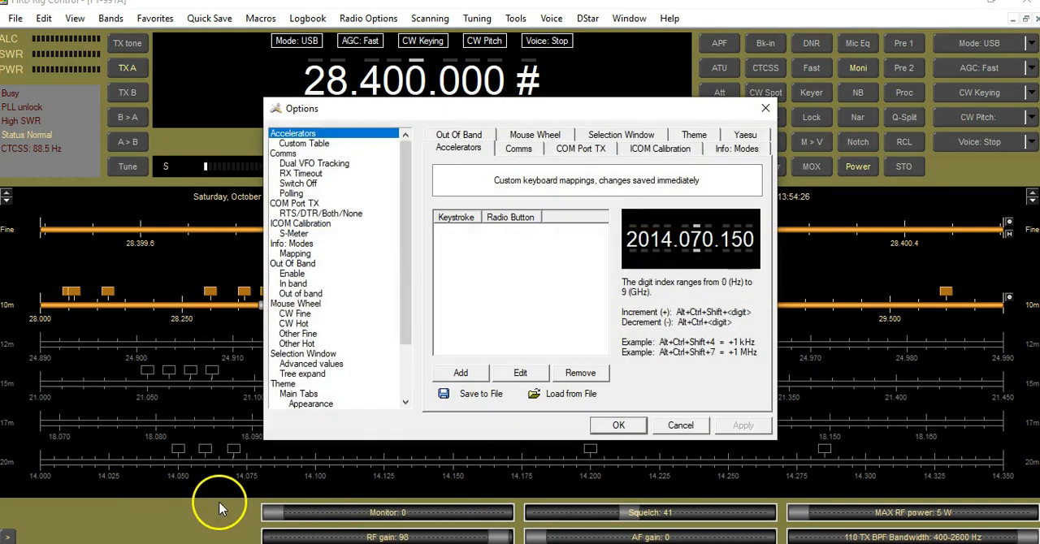
{"action": "left_click", "coordinate": [764, 108]}
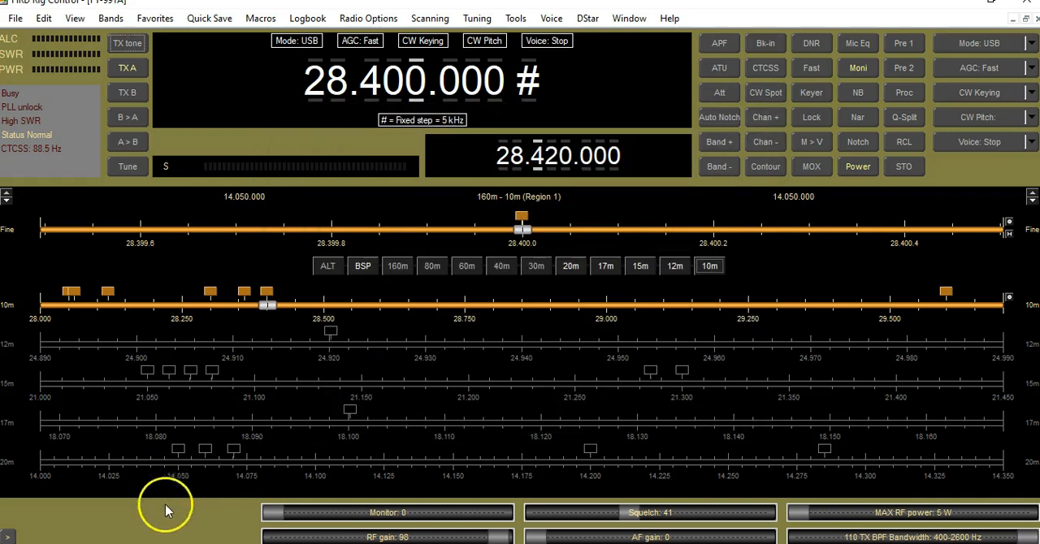
- Examine the Alt 1 slider layout for the FT-991 and the functions that can be assigned to its first empty slot
{"action": "right_click", "coordinate": [167, 502]}
{"action": "left_click", "coordinate": [185, 478]}
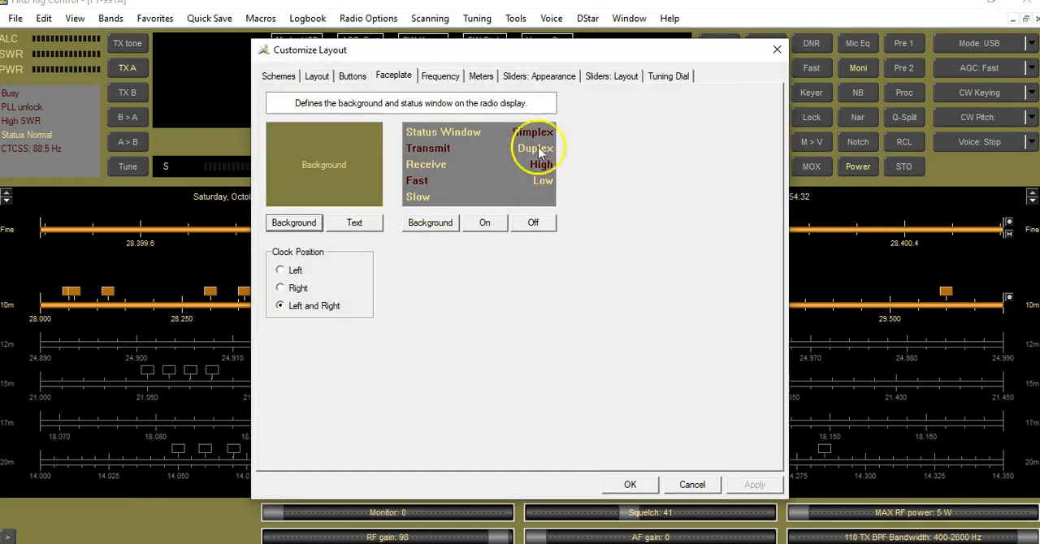
{"action": "left_click", "coordinate": [611, 75]}
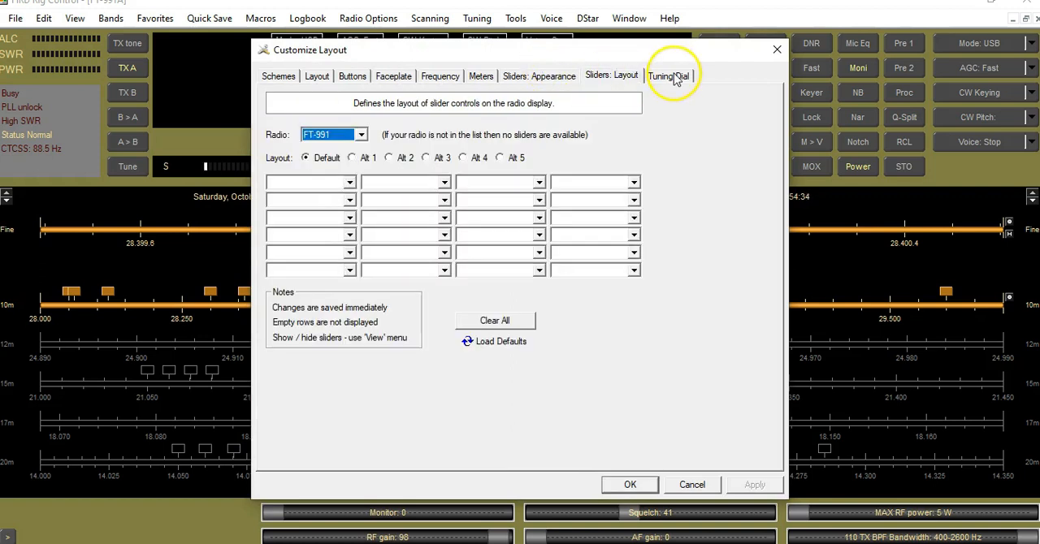
{"action": "left_click", "coordinate": [354, 159]}
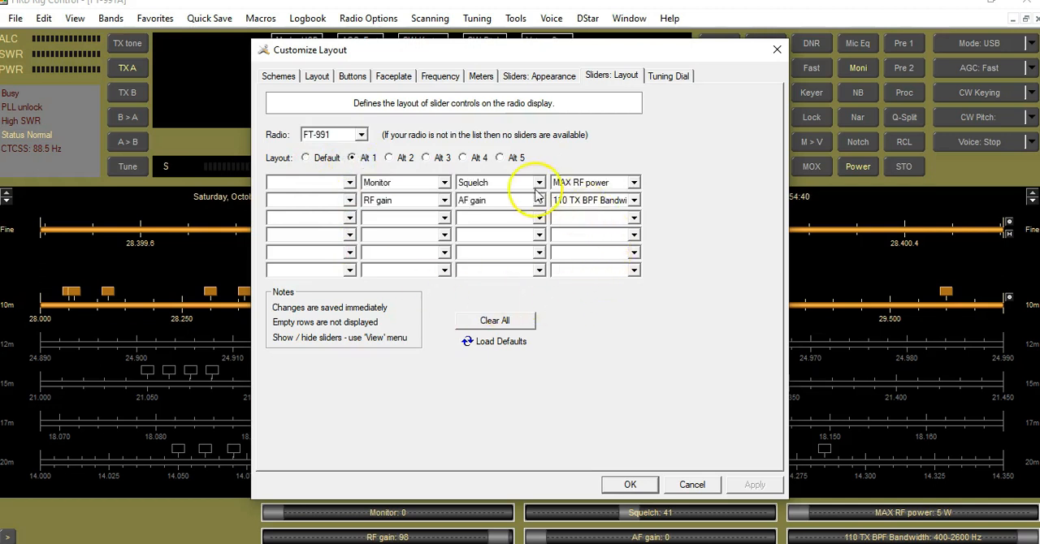
{"action": "left_click_drag", "start_coordinate": [599, 50], "coordinate": [452, 26]}
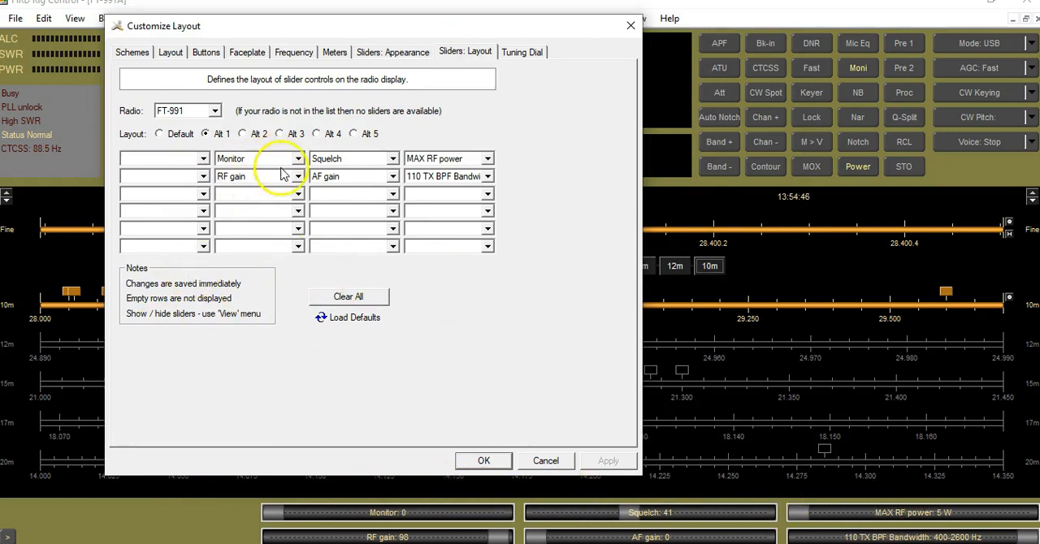
{"action": "left_click", "coordinate": [202, 158]}
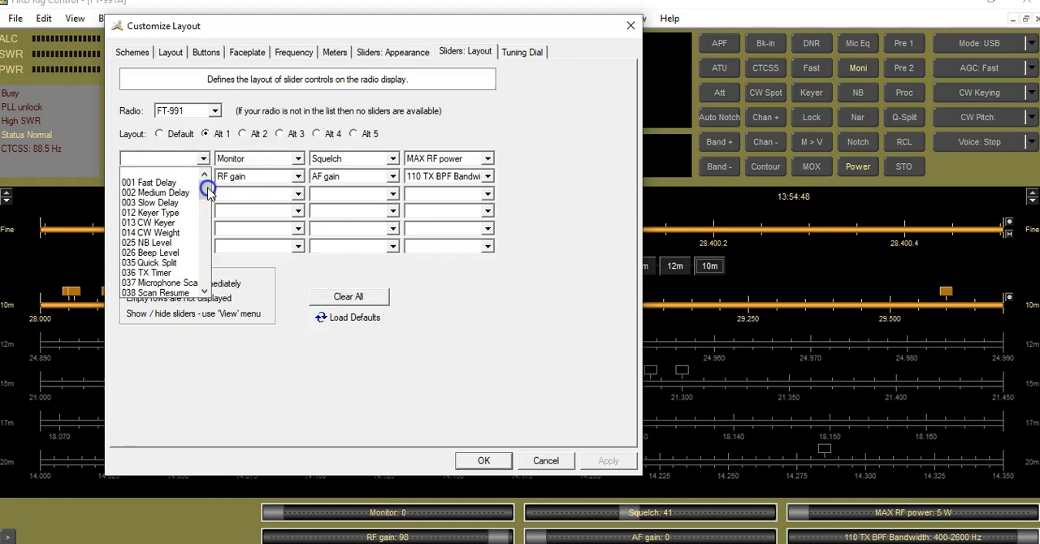
{"action": "left_click_drag", "start_coordinate": [209, 190], "coordinate": [231, 284]}
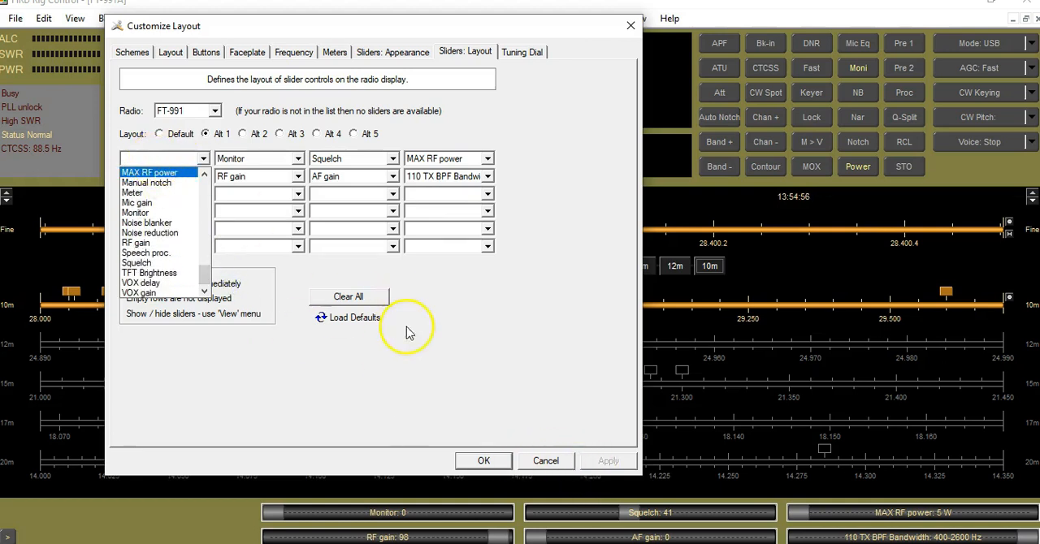
{"action": "left_click", "coordinate": [465, 329]}
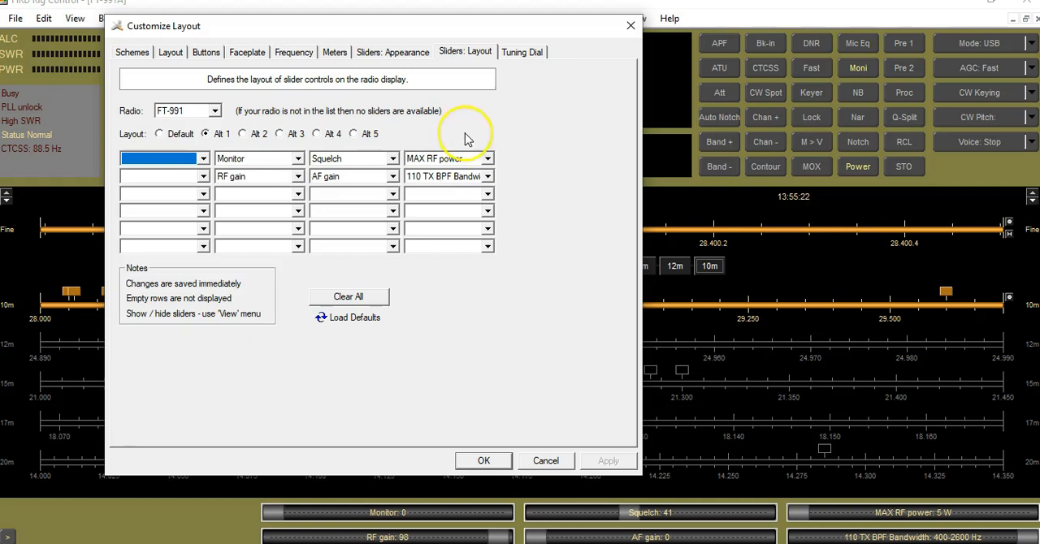
{"action": "left_click", "coordinate": [493, 467]}
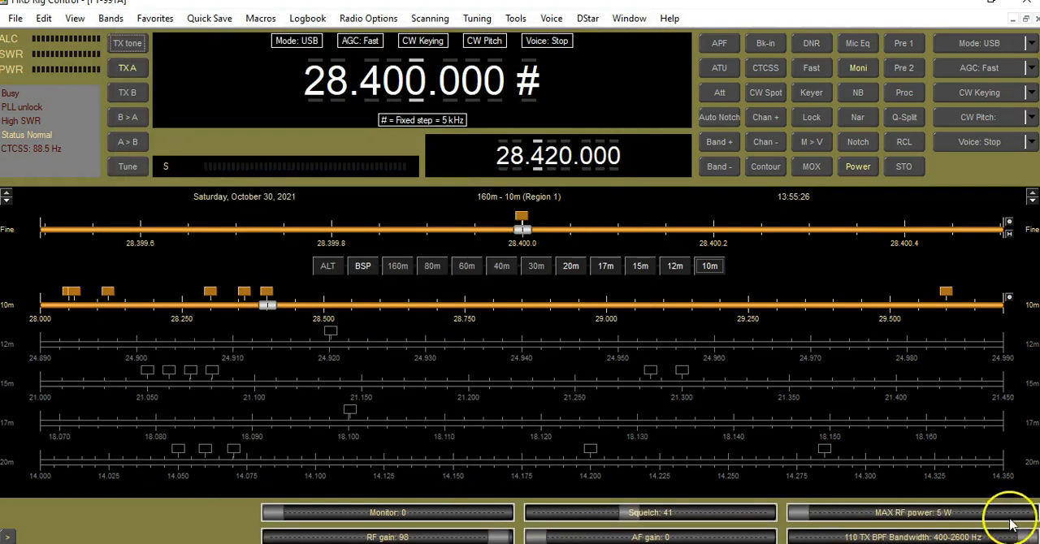
- Lower the squelch to 1 and raise it again to 22
{"action": "mouse_move", "coordinate": [1028, 540]}
{"action": "left_mouse_down"}
{"action": "mouse_move", "coordinate": [808, 539]}
{"action": "mouse_move", "coordinate": [1018, 537]}
{"action": "left_mouse_up"}
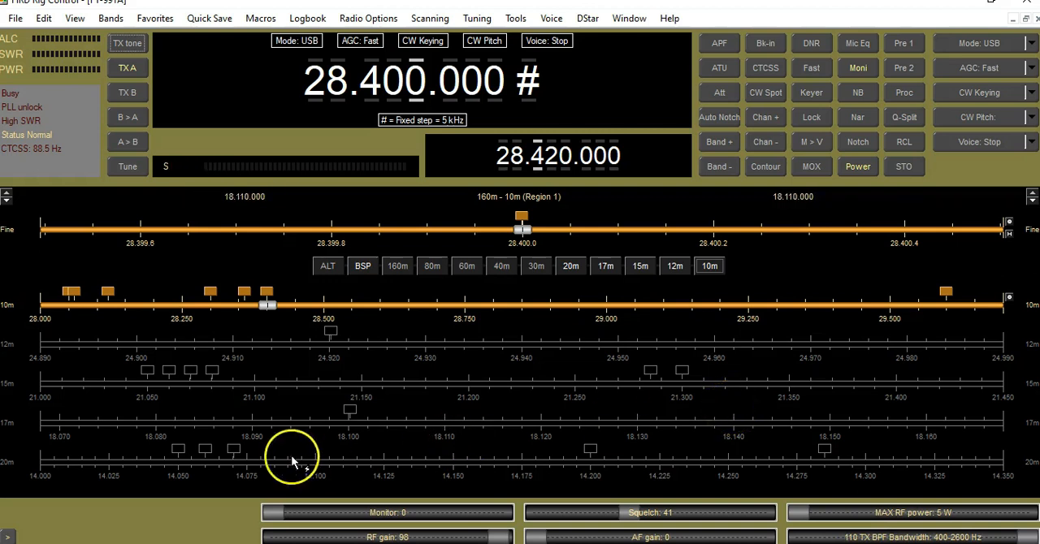
{"action": "left_click", "coordinate": [620, 516]}
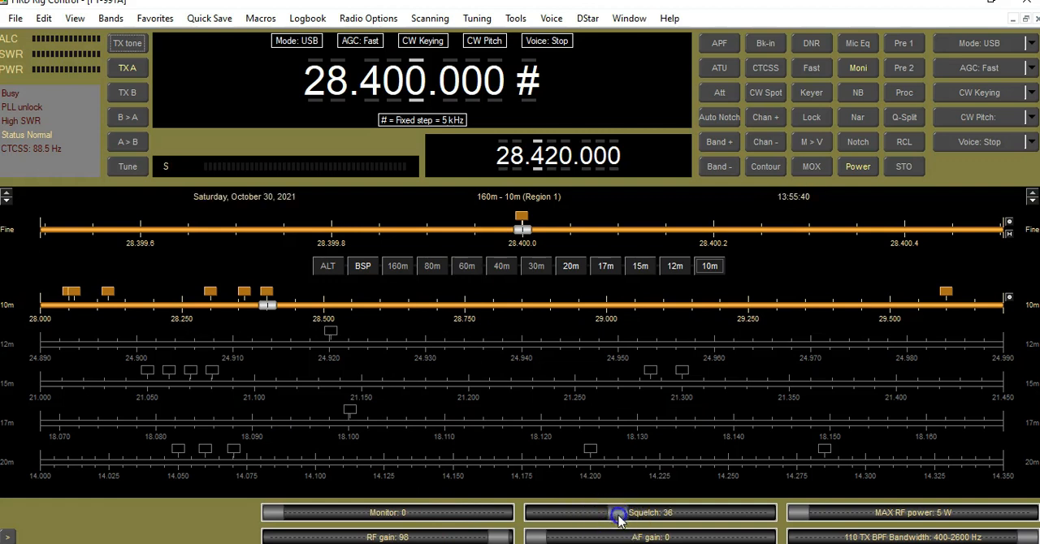
{"action": "left_click_drag", "start_coordinate": [559, 517], "coordinate": [534, 516]}
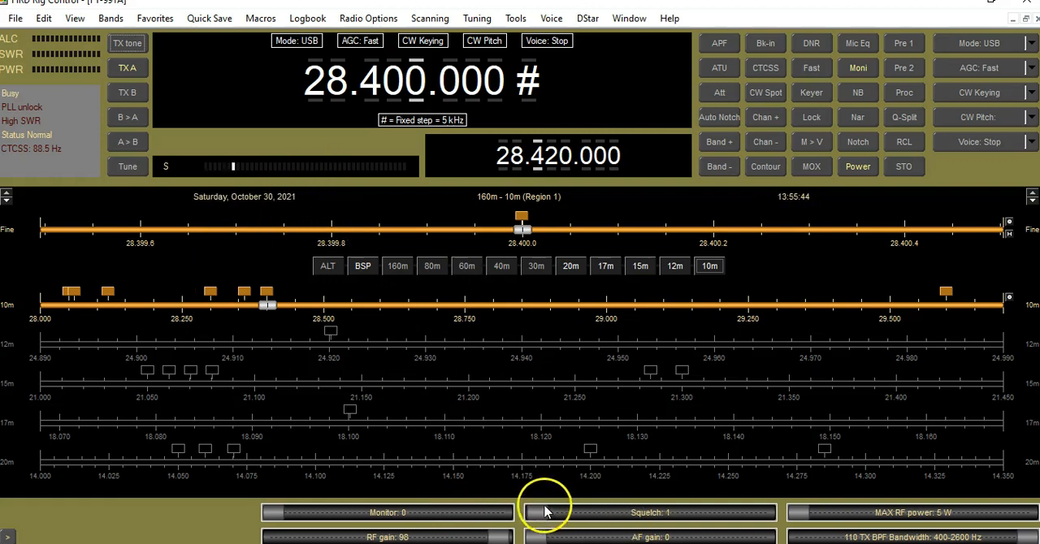
{"action": "left_click_drag", "start_coordinate": [538, 513], "coordinate": [564, 515]}
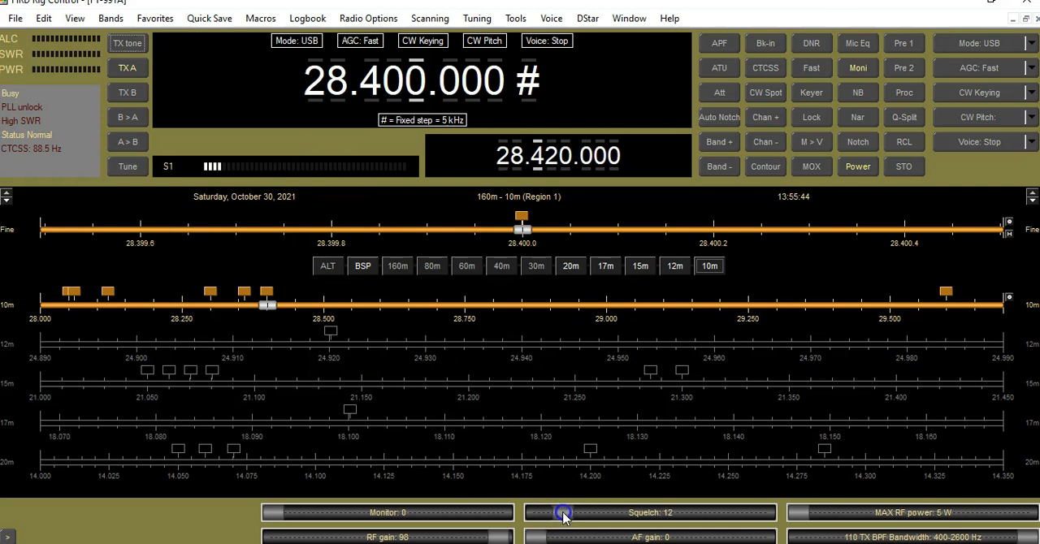
- Select the kHz digit of the main frequency for tuning and lower the squelch to 3
{"action": "left_click", "coordinate": [395, 80]}
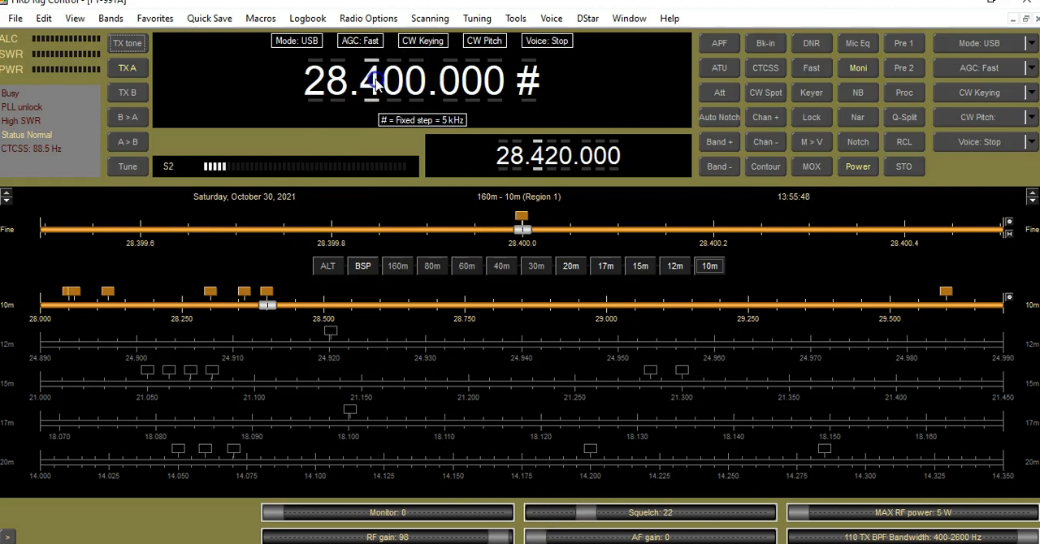
{"action": "left_click", "coordinate": [392, 87]}
{"action": "left_click", "coordinate": [416, 76]}
{"action": "left_click", "coordinate": [413, 93]}
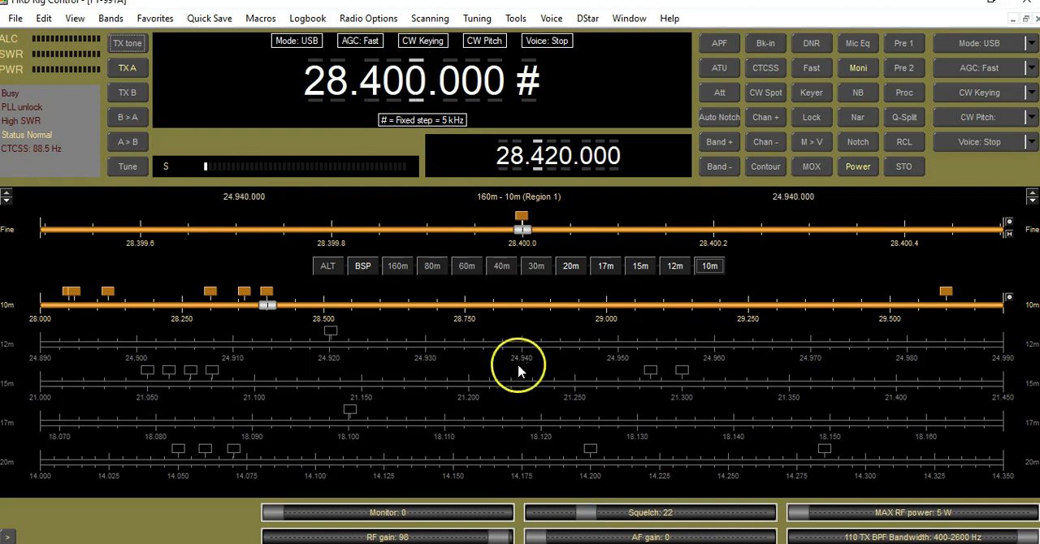
{"action": "left_click_drag", "start_coordinate": [581, 513], "coordinate": [543, 514]}
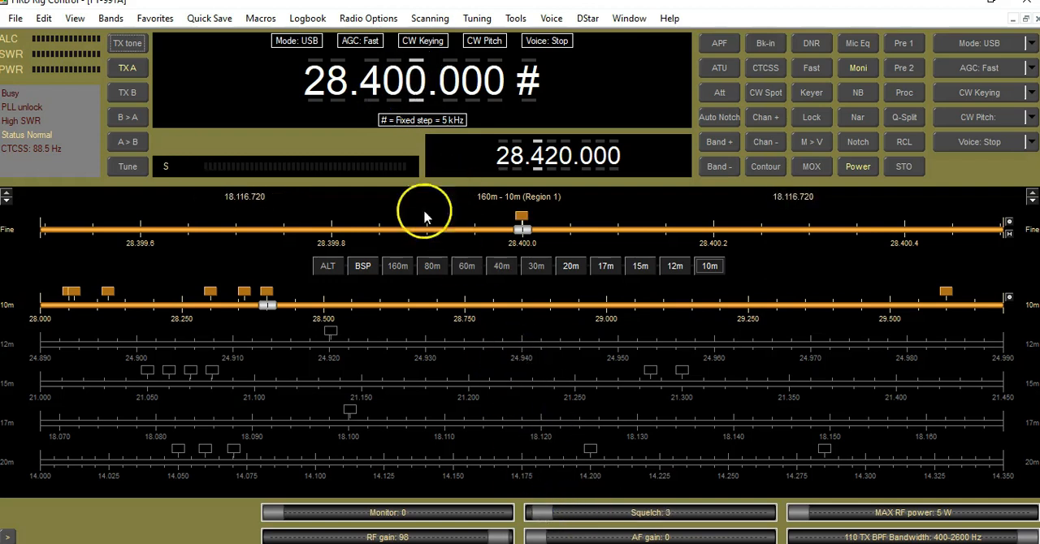
- Tune the main frequency through 28.401 and 28.399 MHz using the kHz digit, ending back at 28.400 MHz
{"action": "scroll", "coordinate": [416, 85], "scroll_direction": "up", "scroll_amount": 1}
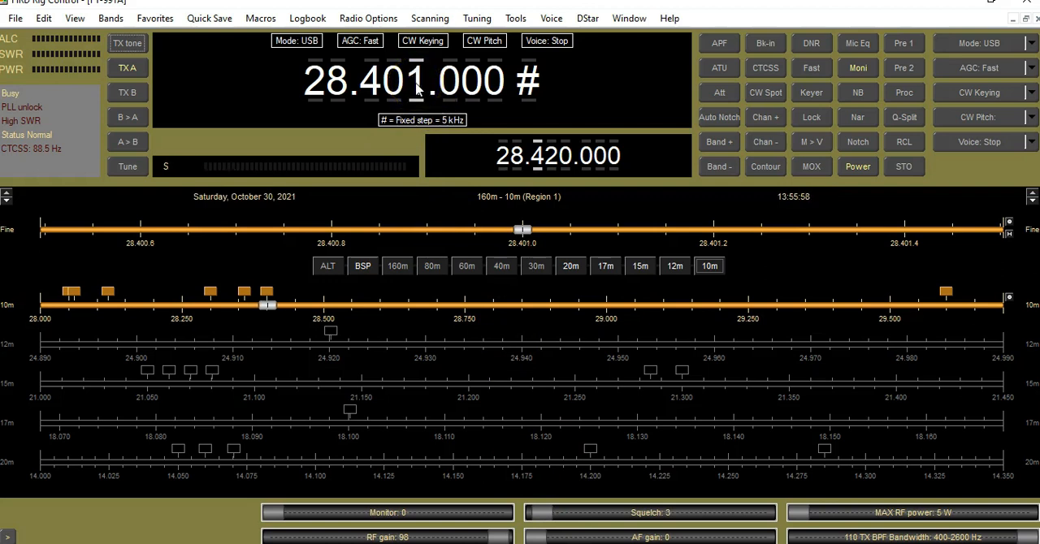
{"action": "scroll", "coordinate": [417, 89], "scroll_direction": "down", "scroll_amount": 1}
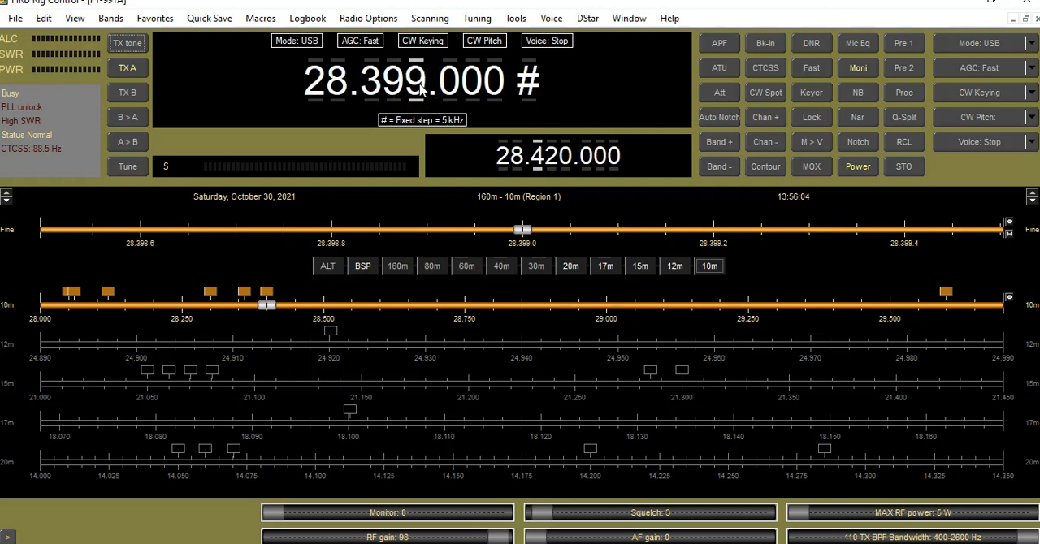
{"action": "scroll", "coordinate": [417, 90], "scroll_direction": "up", "scroll_amount": 1}
{"action": "scroll", "coordinate": [416, 89], "scroll_direction": "down", "scroll_amount": 1}
{"action": "scroll", "coordinate": [417, 92], "scroll_direction": "up", "scroll_amount": 1}
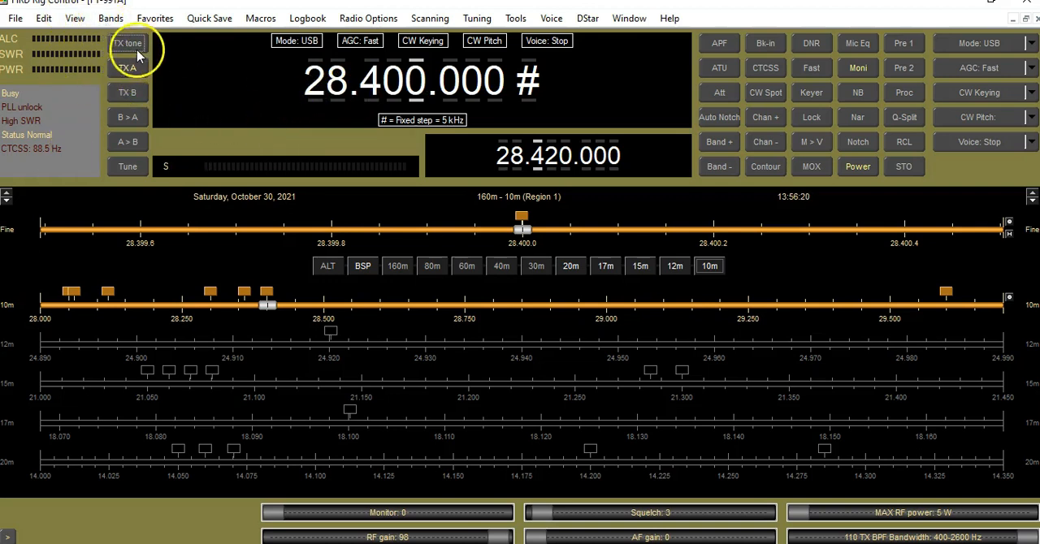
- Display the favorites list and recall the 10 Meter FM Calling favorite, followed by 10 Meter USB Calling
{"action": "left_click", "coordinate": [154, 20]}
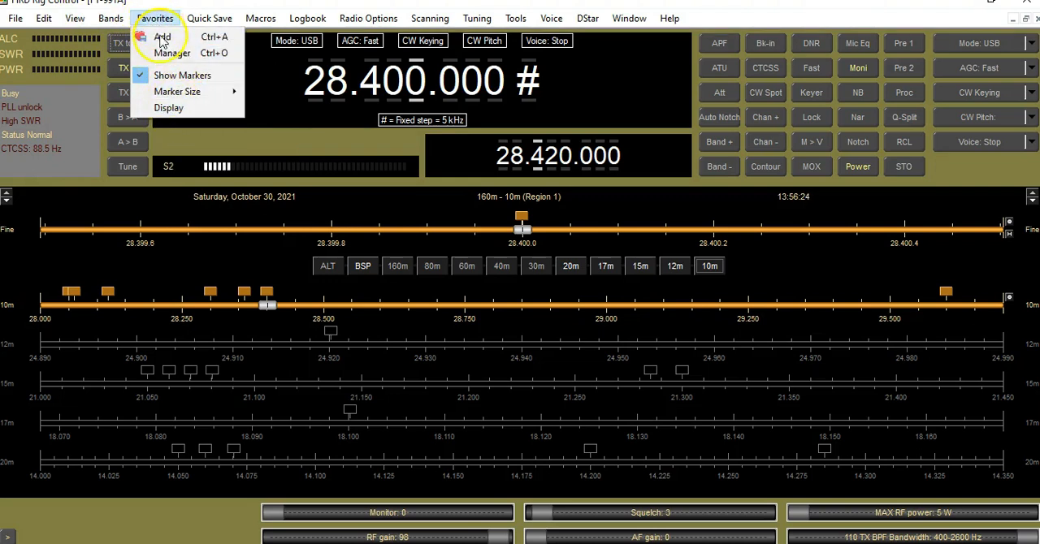
{"action": "left_click", "coordinate": [168, 108]}
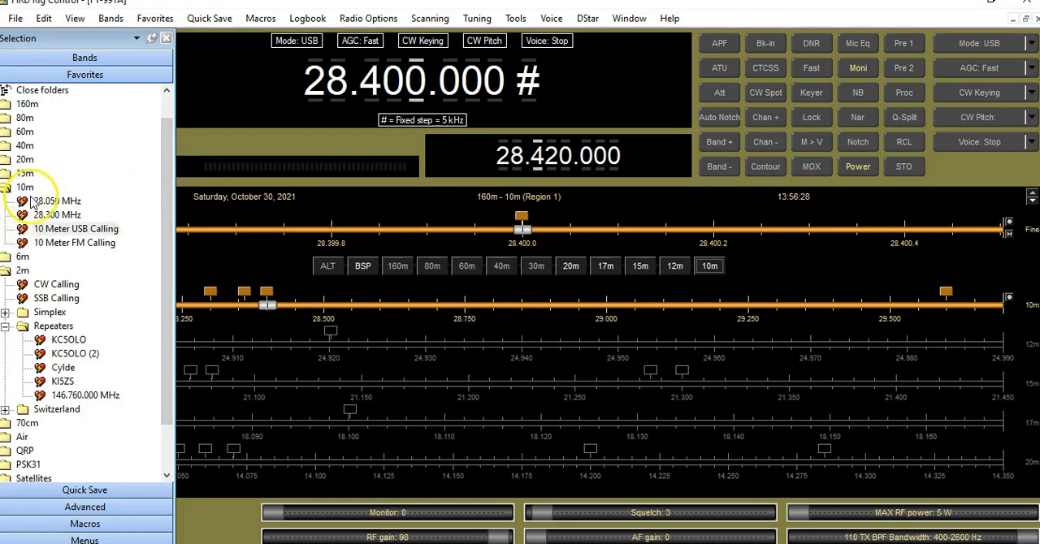
{"action": "double_click", "coordinate": [60, 243]}
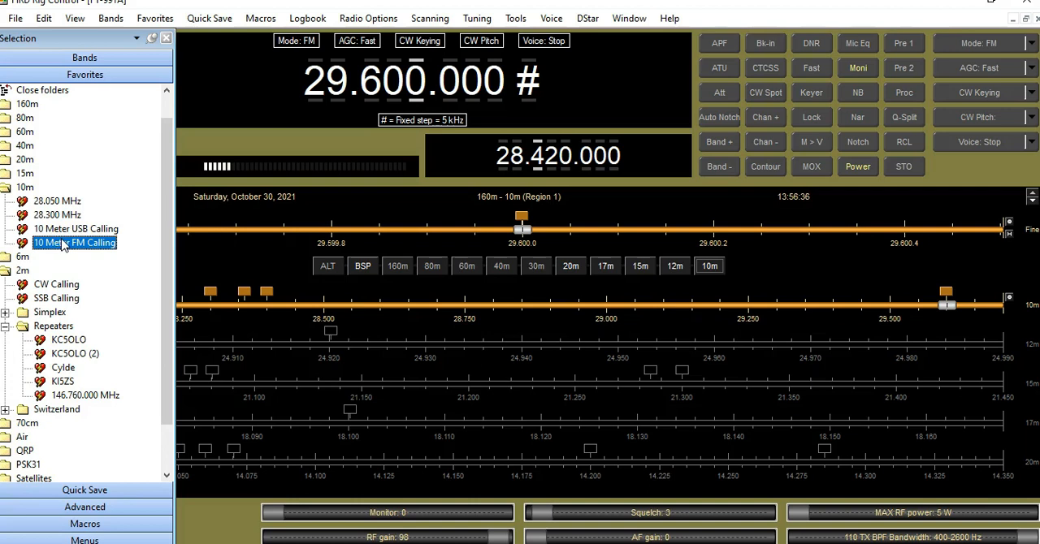
{"action": "double_click", "coordinate": [65, 230]}
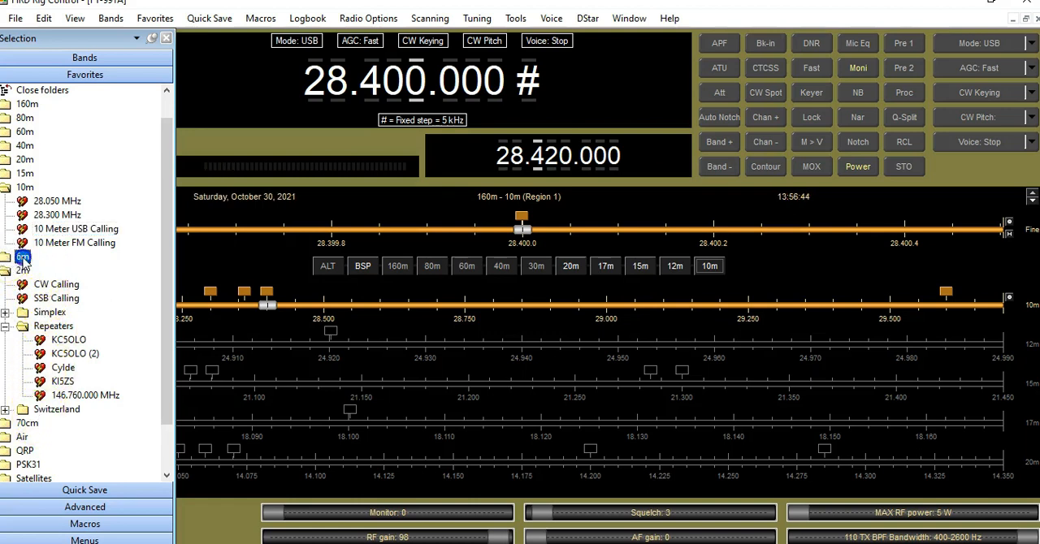
- Expand the 6m favorites and recall 6 Meter USB Calling, 6 Meter FM Calling, 6 Meter USB Calling again, then 10 Meter USB Calling
{"action": "double_click", "coordinate": [19, 256]}
{"action": "double_click", "coordinate": [71, 271]}
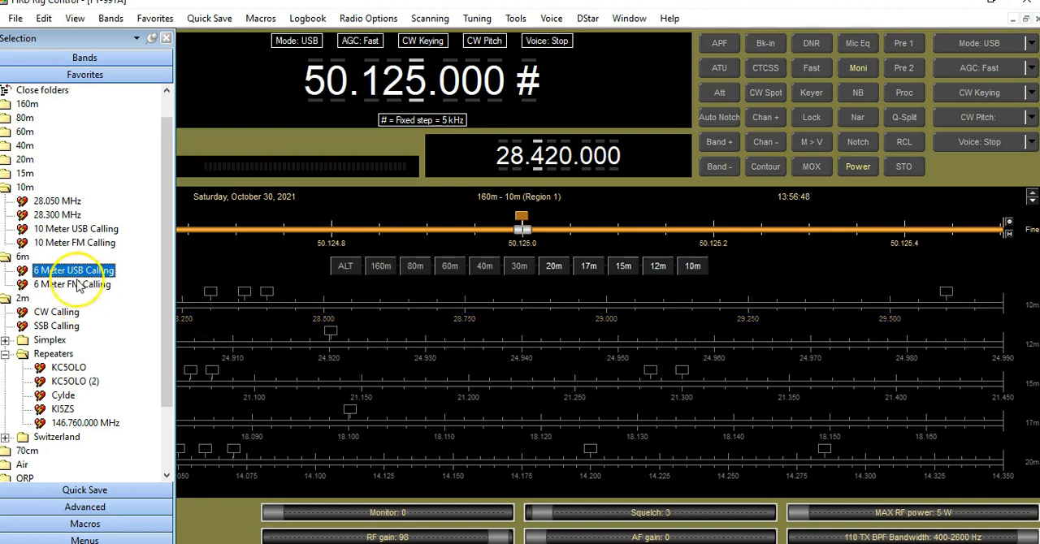
{"action": "double_click", "coordinate": [88, 285]}
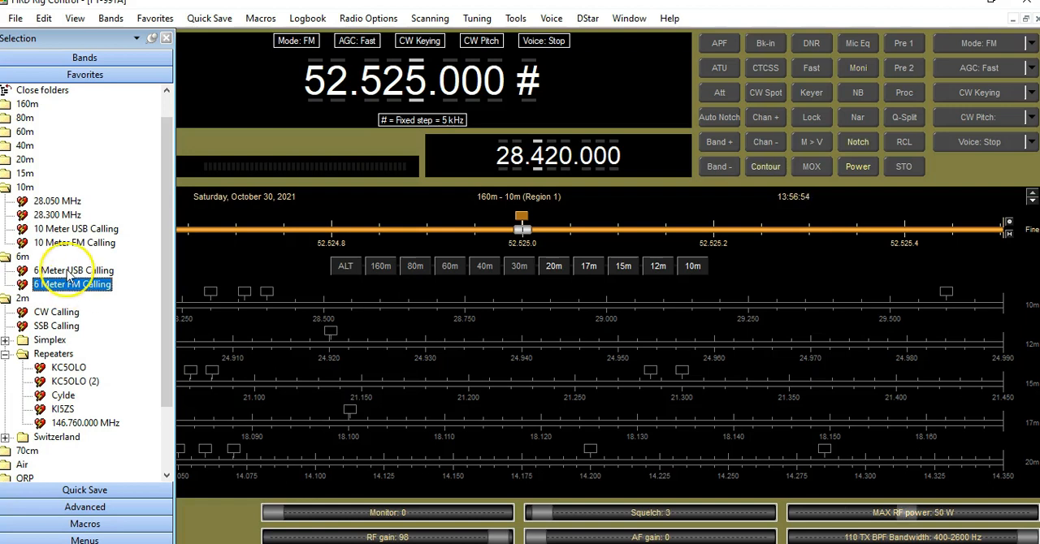
{"action": "double_click", "coordinate": [70, 273]}
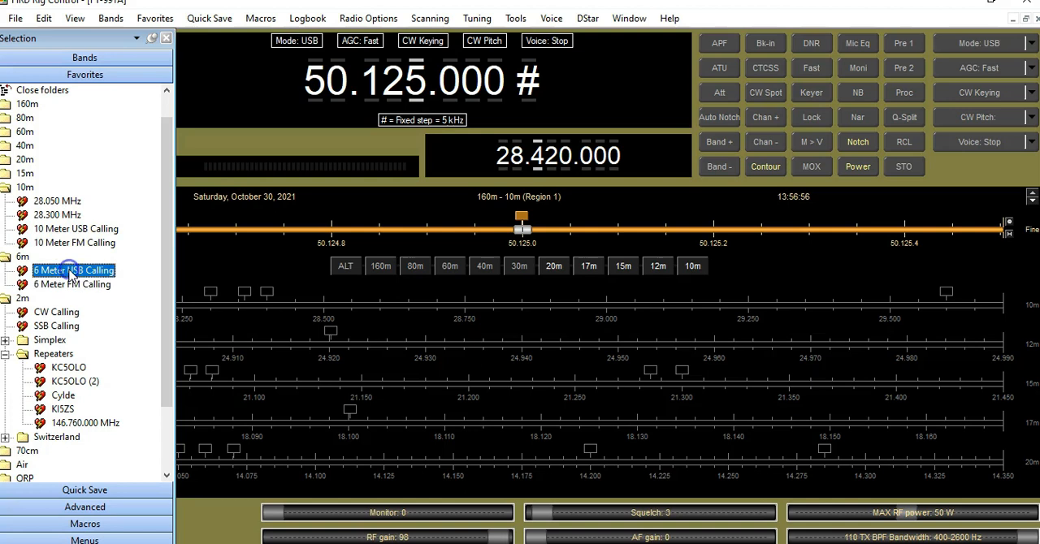
{"action": "double_click", "coordinate": [67, 230]}
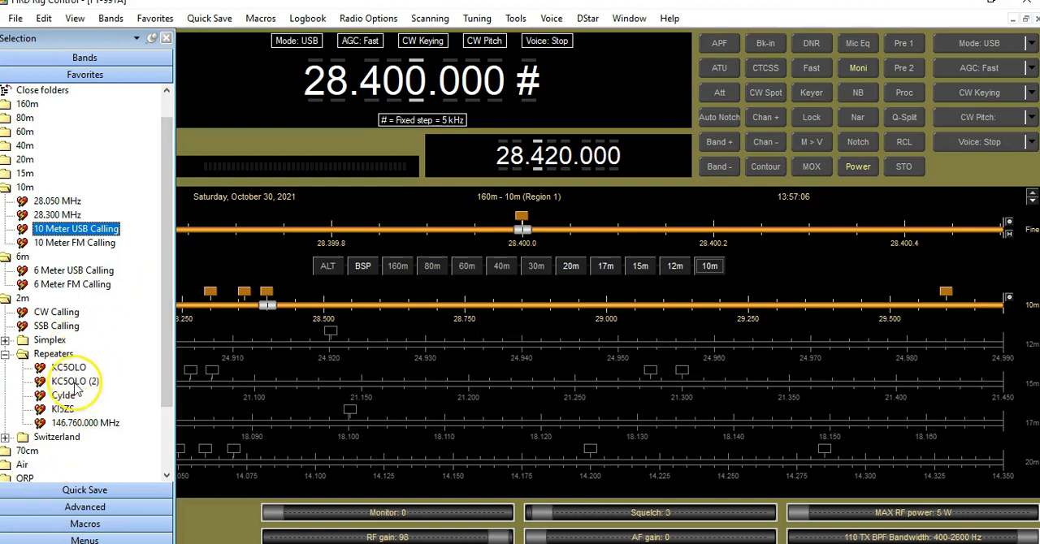
- Recall the KC5OLO (2) repeater favorite, raise the squelch to 23 and hide the favorites list
{"action": "left_click", "coordinate": [75, 386]}
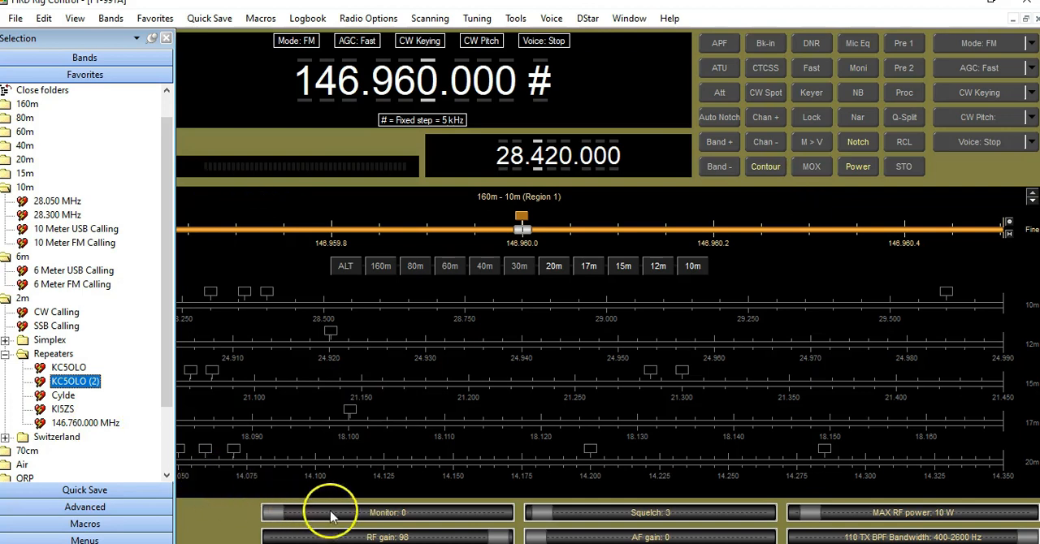
{"action": "left_click_drag", "start_coordinate": [541, 508], "coordinate": [587, 510]}
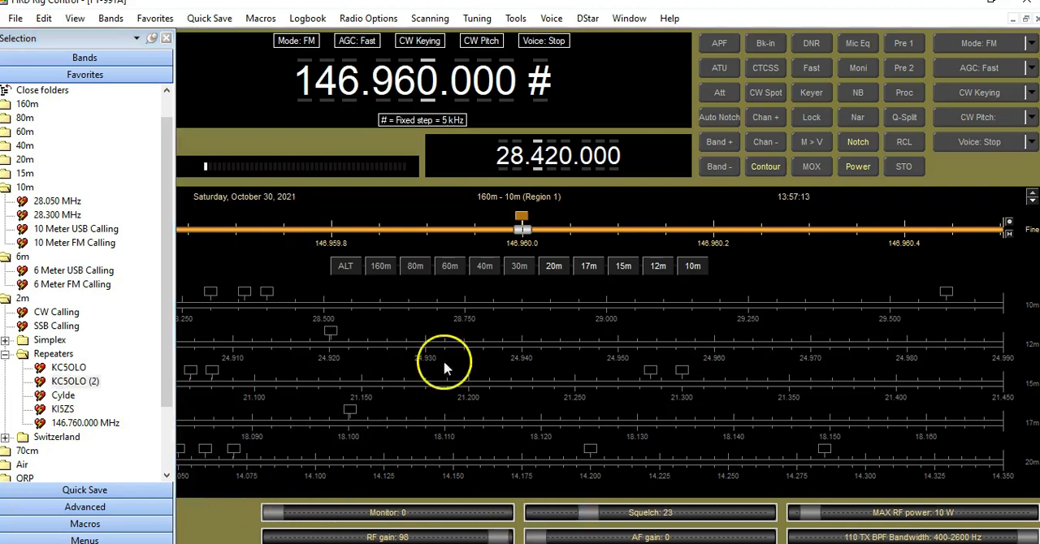
{"action": "left_click", "coordinate": [152, 38]}
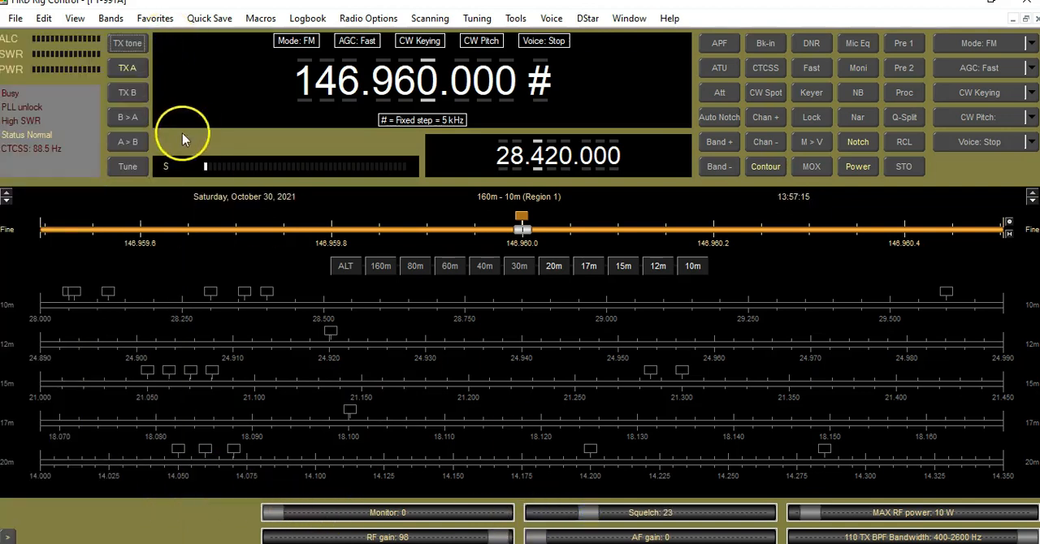
- Enable CTCSS and set the transmit tone to 146.2 Hz
{"action": "left_click", "coordinate": [129, 46]}
{"action": "left_click", "coordinate": [830, 235]}
{"action": "left_click", "coordinate": [770, 70]}
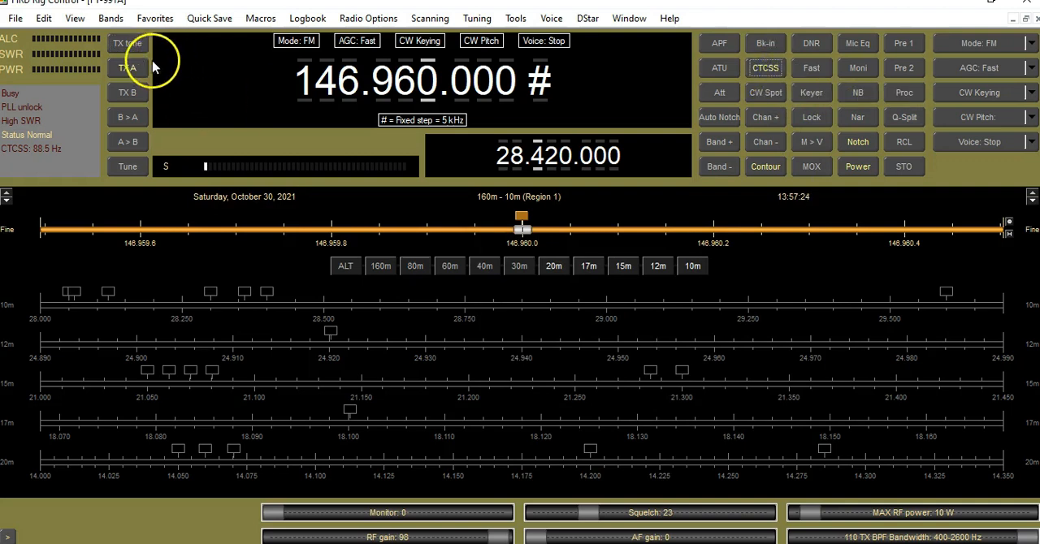
{"action": "left_click", "coordinate": [132, 47]}
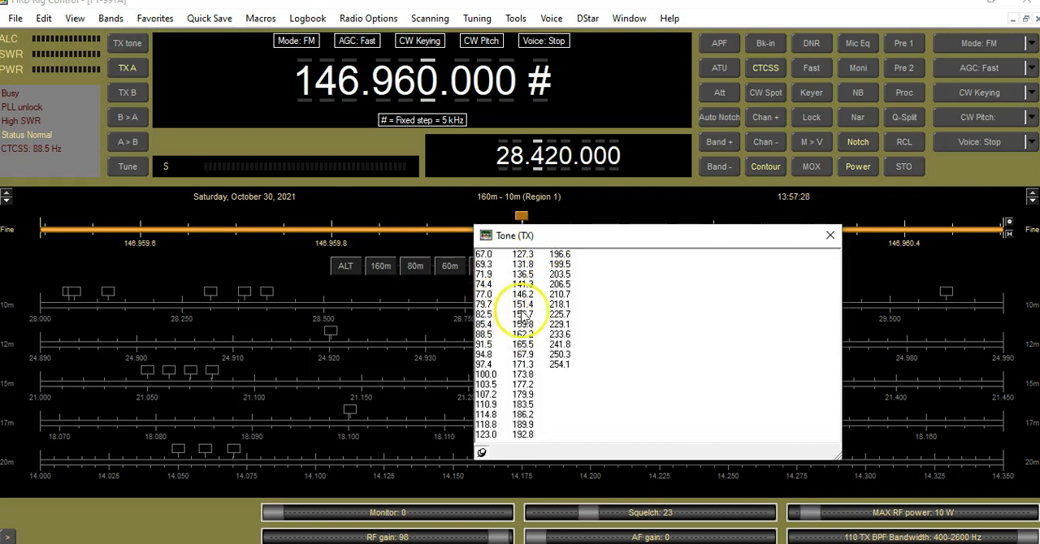
{"action": "left_click", "coordinate": [523, 295]}
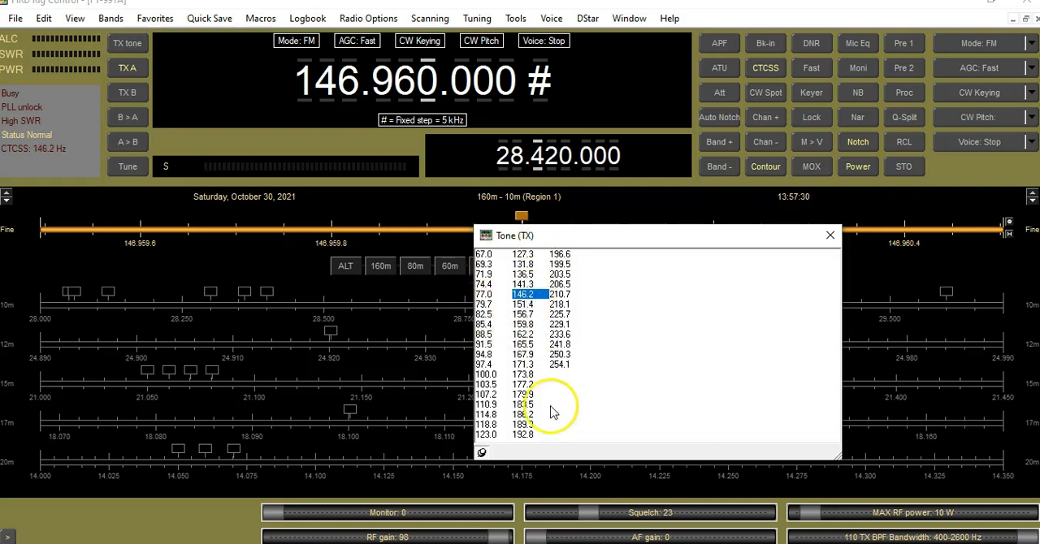
{"action": "left_click", "coordinate": [829, 235]}
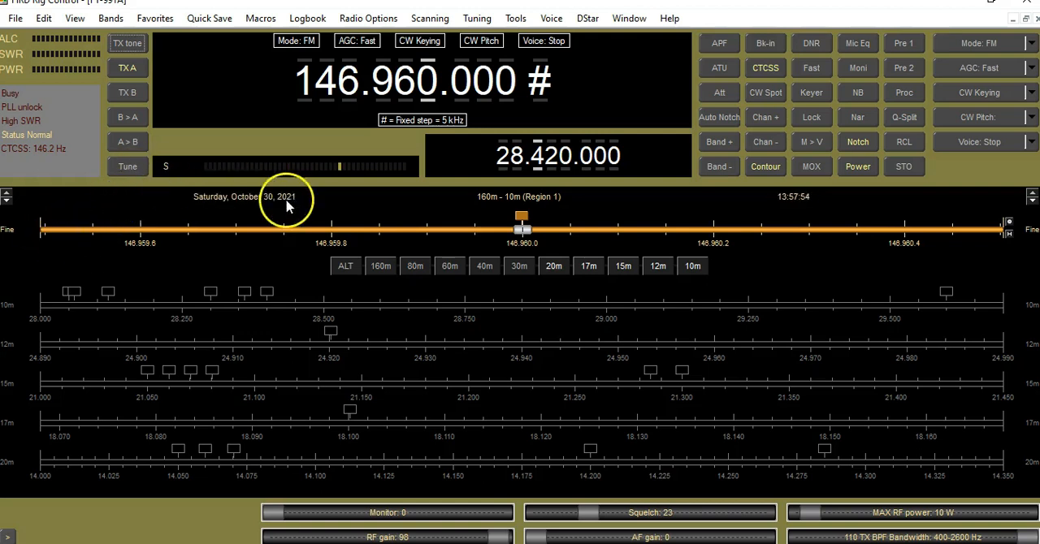
- Display the favorites list, recall the Cylde repeater favorite and hide the list again
{"action": "left_click", "coordinate": [114, 18]}
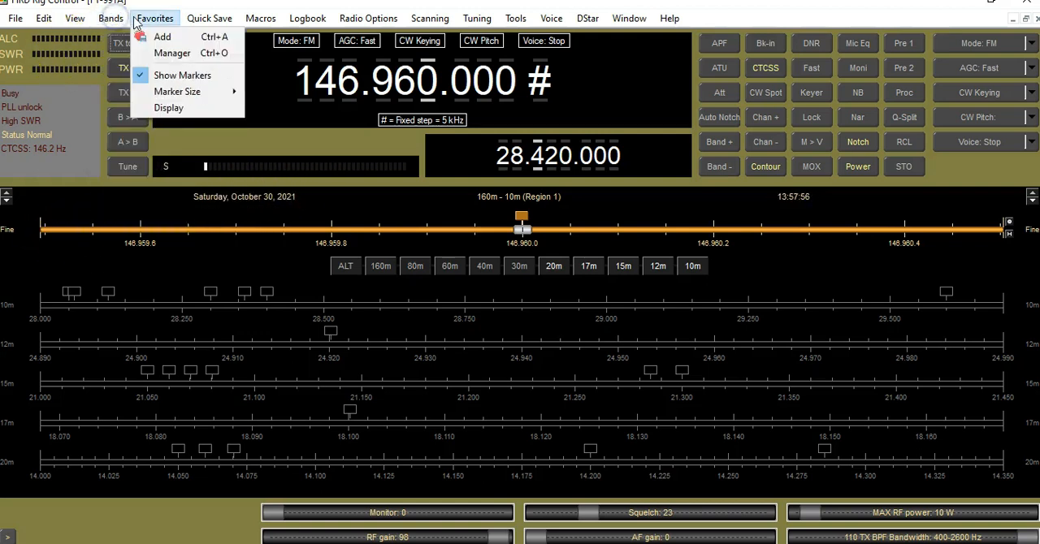
{"action": "left_click", "coordinate": [179, 114]}
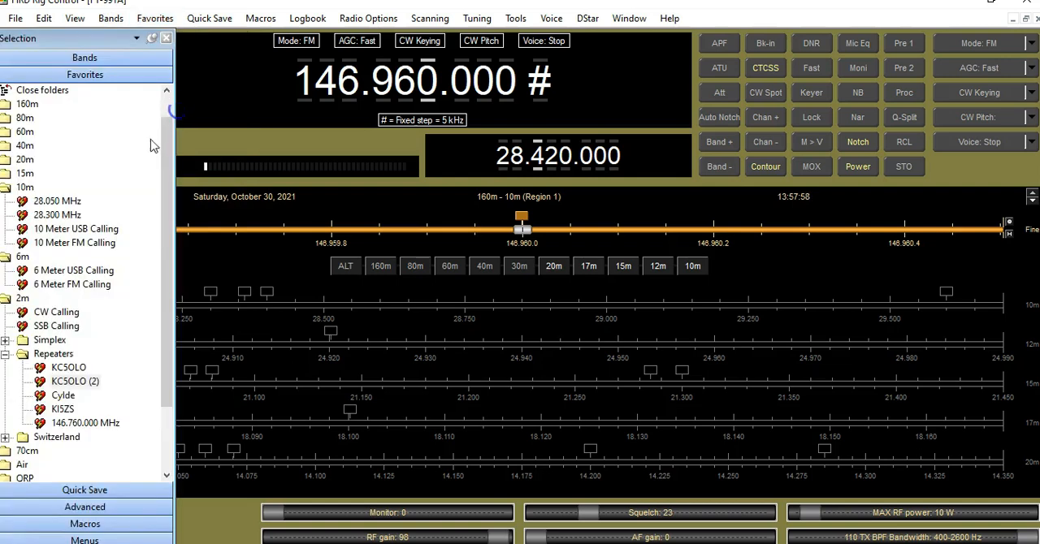
{"action": "left_click", "coordinate": [65, 396]}
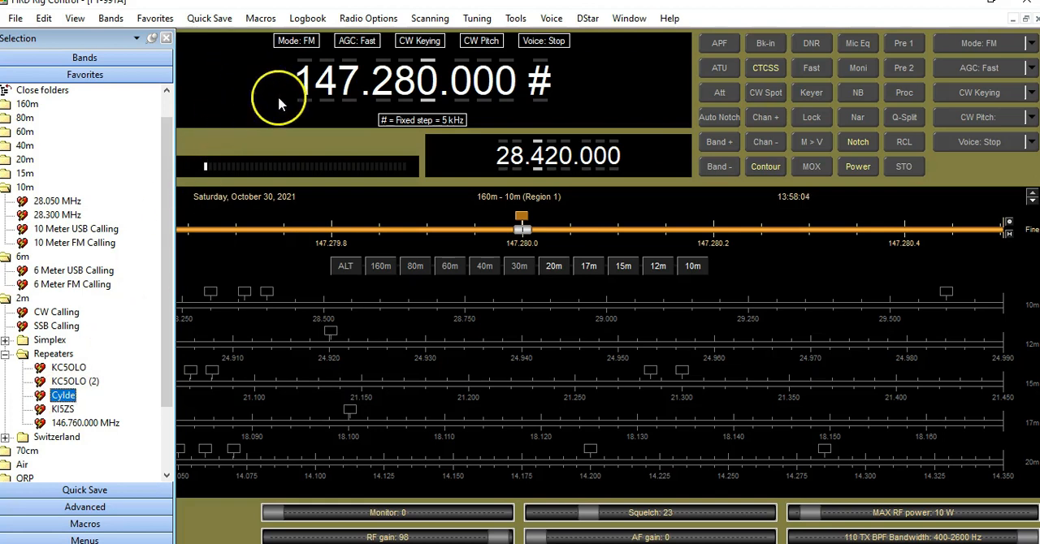
{"action": "left_click", "coordinate": [165, 38]}
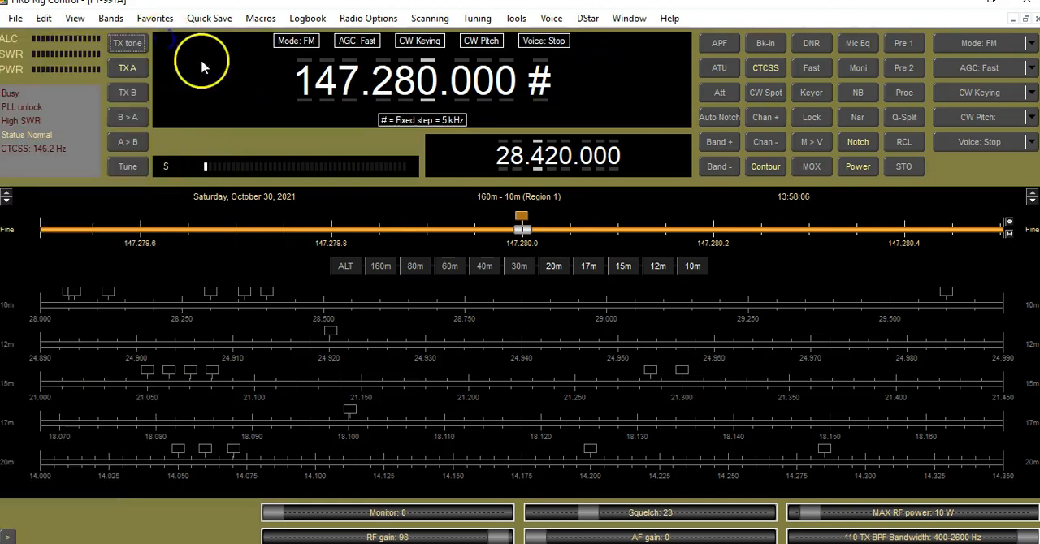
- Set the transmit tone to 88.5 Hz for the repeater and close the tone list
{"action": "left_click", "coordinate": [130, 47]}
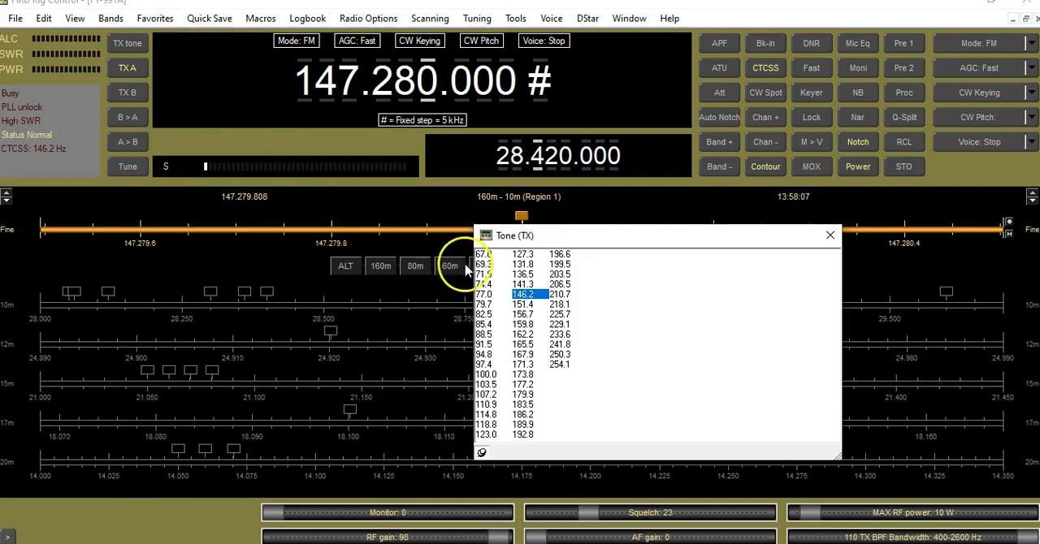
{"action": "left_click", "coordinate": [485, 335]}
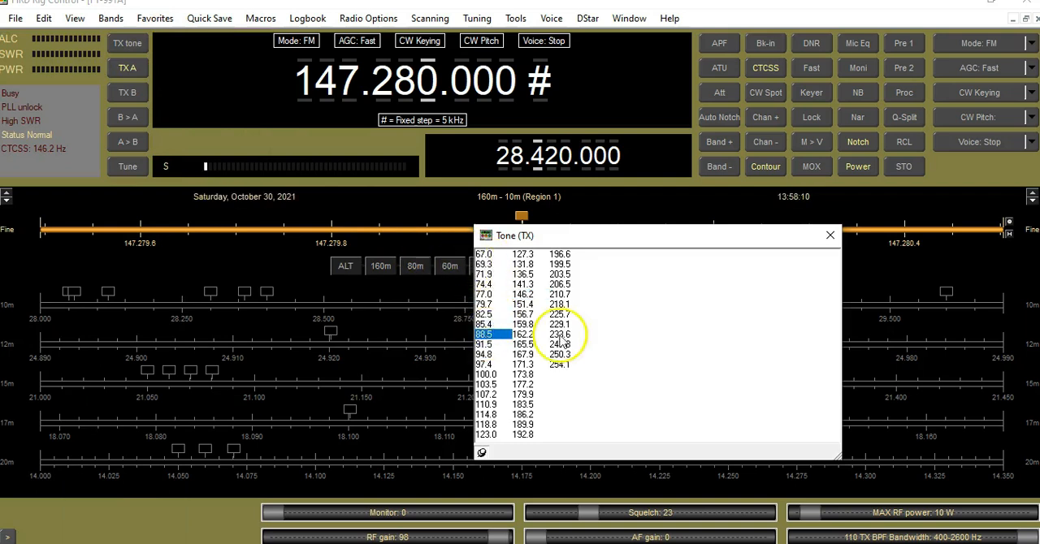
{"action": "left_click", "coordinate": [829, 238]}
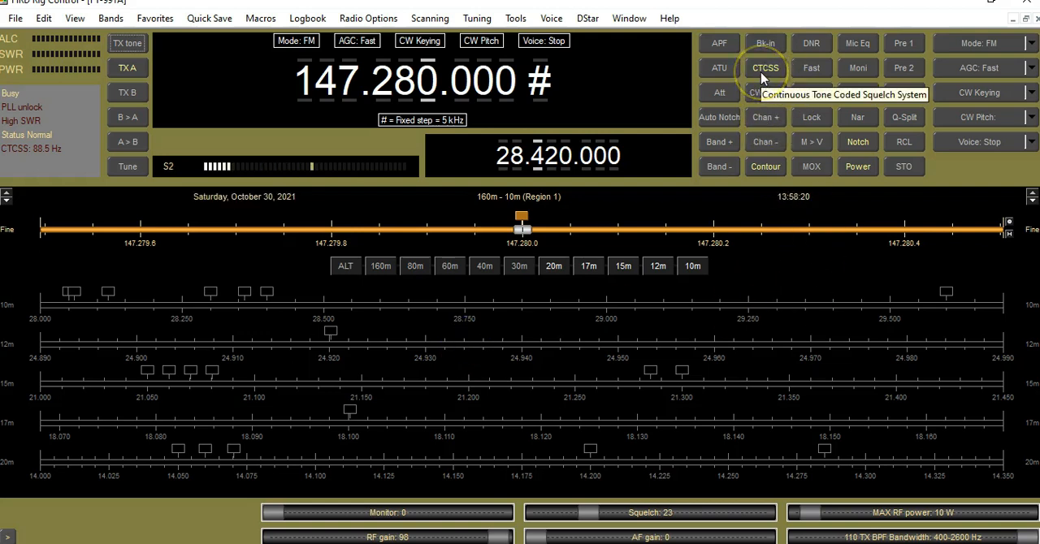
{"action": "left_click", "coordinate": [137, 44]}
{"action": "left_click", "coordinate": [829, 236]}
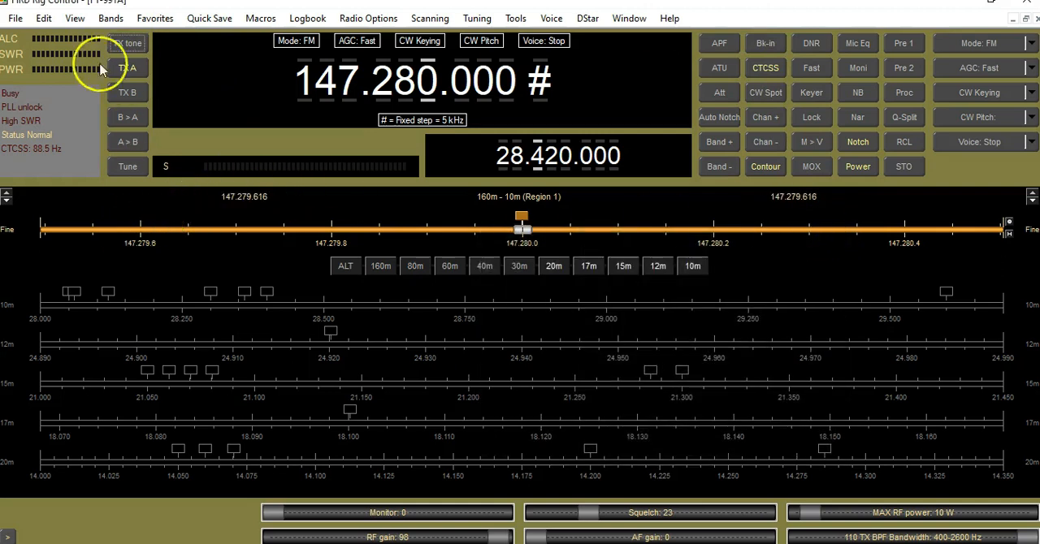
- Display the favorites list and recall the 10 Meter USB Calling favorite
{"action": "left_click", "coordinate": [101, 19]}
{"action": "left_click", "coordinate": [77, 20]}
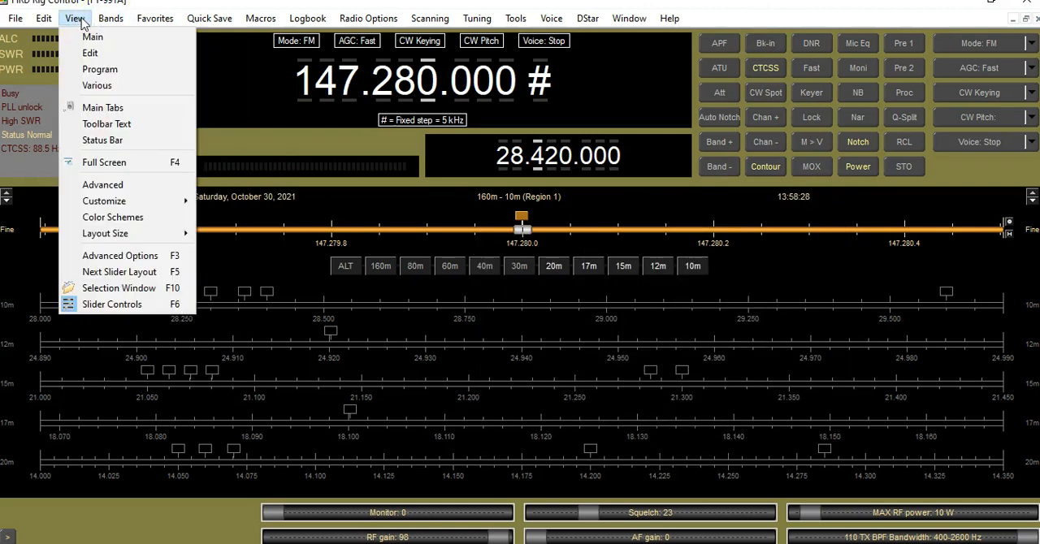
{"action": "left_click", "coordinate": [102, 23]}
{"action": "mouse_move", "coordinate": [71, 21]}
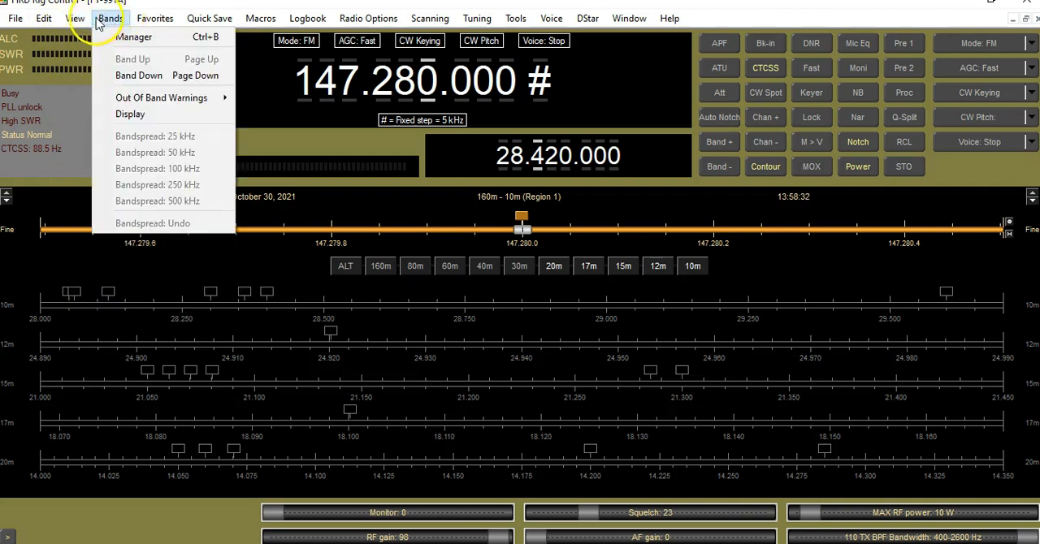
{"action": "left_click", "coordinate": [154, 18]}
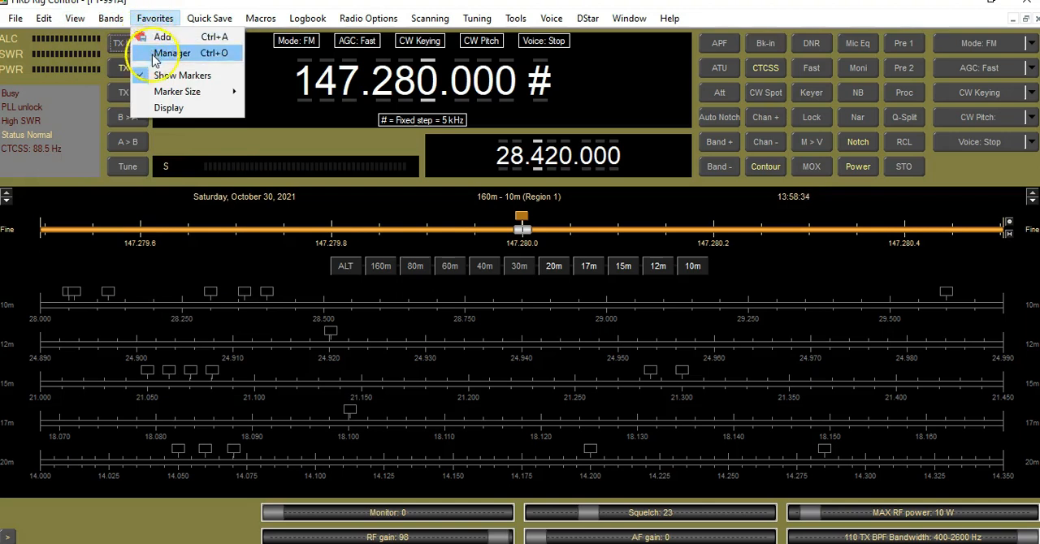
{"action": "left_click", "coordinate": [159, 107]}
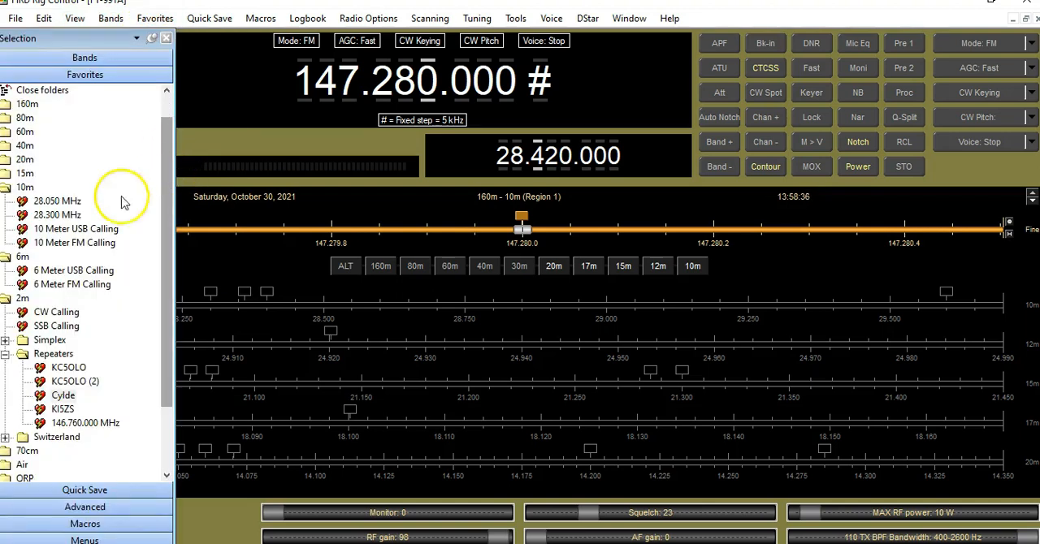
{"action": "double_click", "coordinate": [75, 231]}
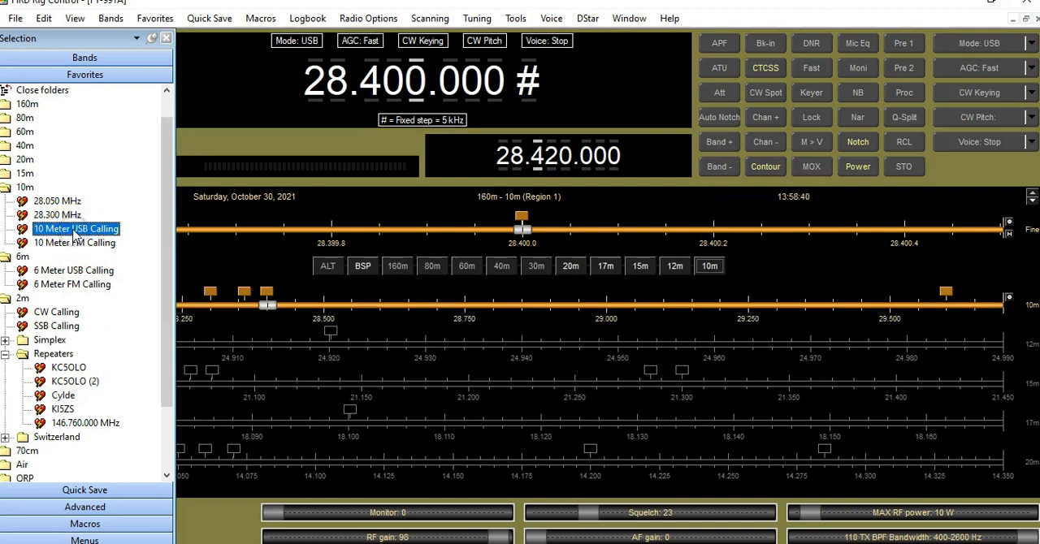
- Tune the main frequency through 28.401 and 28.399 MHz, lower the squelch to 4, and tune up to 28.405 MHz
{"action": "scroll", "coordinate": [421, 102], "scroll_direction": "up", "scroll_amount": 1}
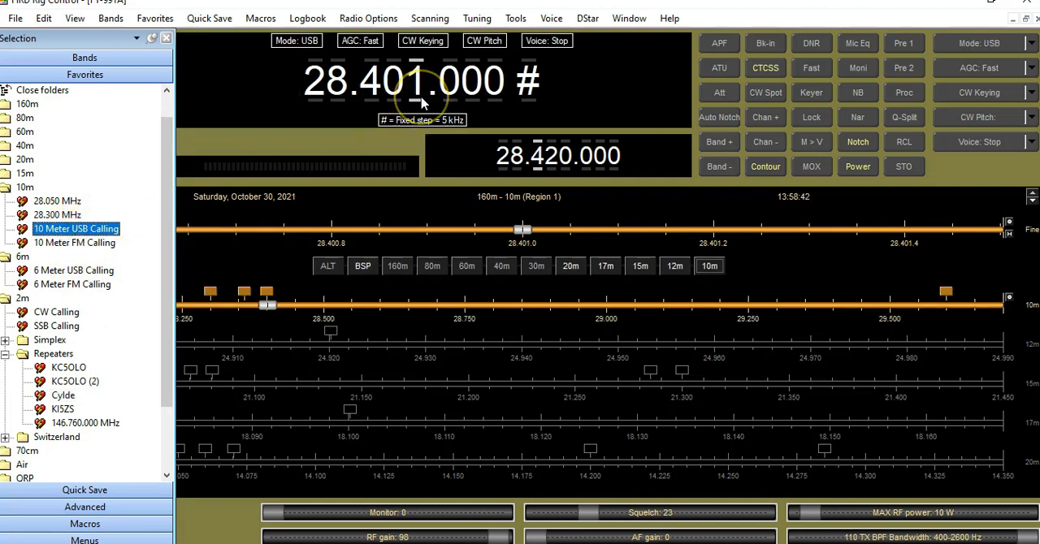
{"action": "scroll", "coordinate": [421, 102], "scroll_direction": "down", "scroll_amount": 1}
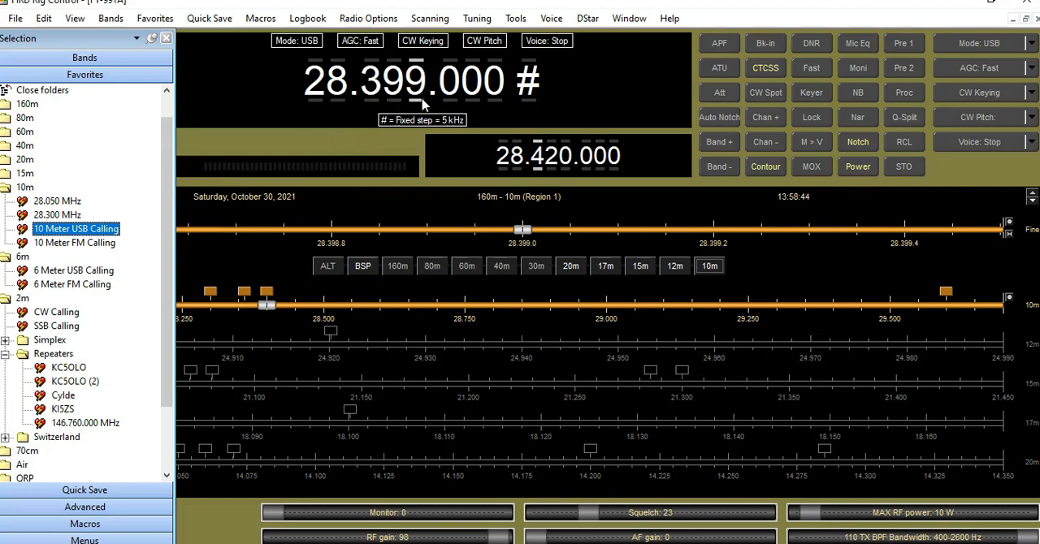
{"action": "left_click_drag", "start_coordinate": [599, 509], "coordinate": [550, 518]}
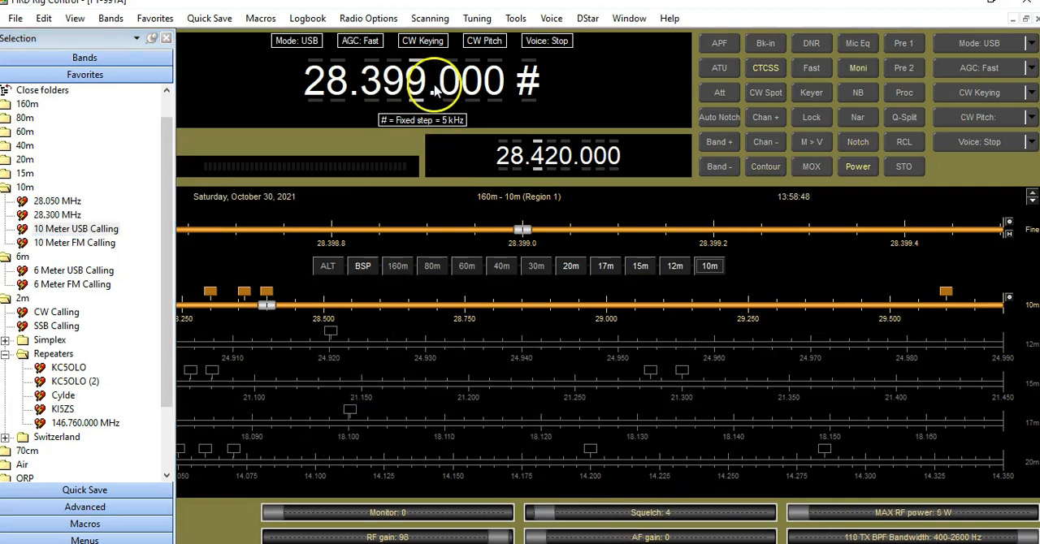
{"action": "scroll", "coordinate": [413, 92], "scroll_direction": "up", "scroll_amount": 3}
{"action": "scroll", "coordinate": [412, 92], "scroll_direction": "up", "scroll_amount": 1}
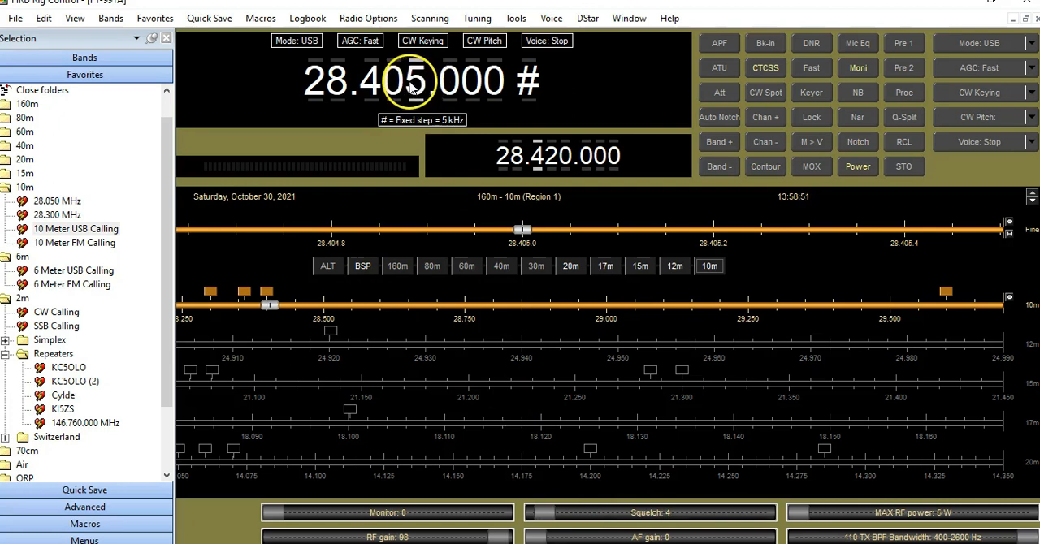
- Hide the favorites list and run the antenna tuner at 28.405 MHz
{"action": "left_click", "coordinate": [166, 38]}
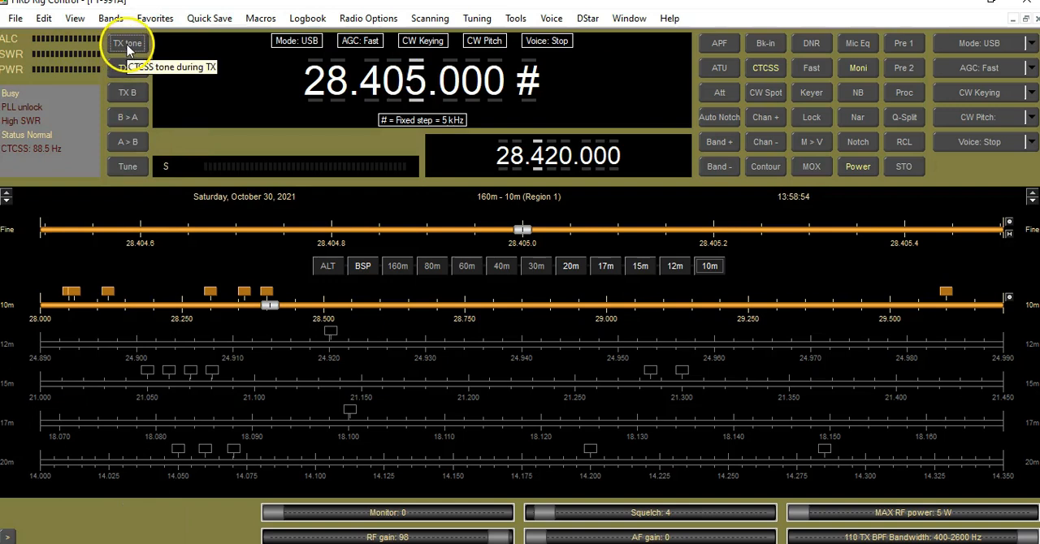
{"action": "left_click", "coordinate": [135, 168]}
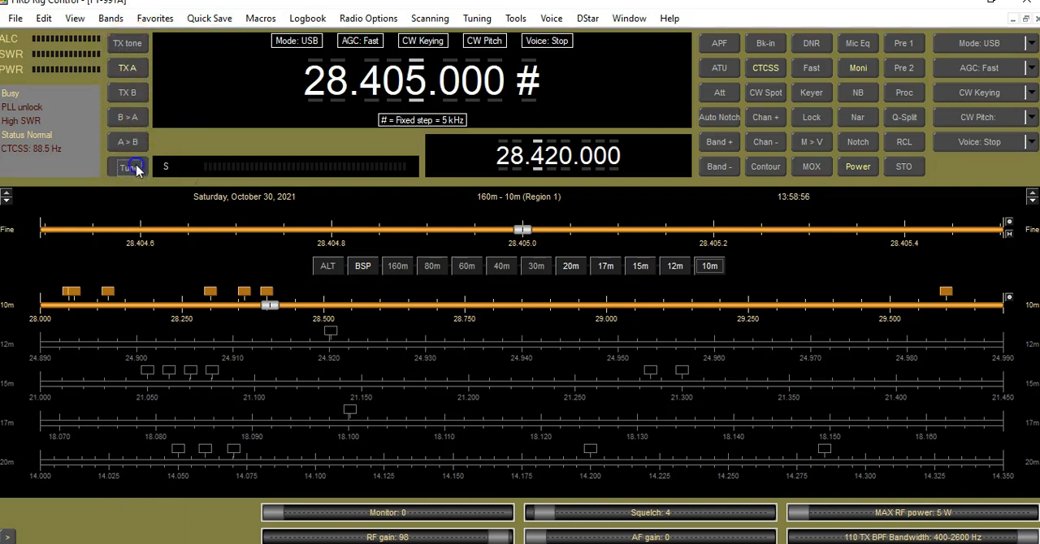
{"action": "left_click", "coordinate": [138, 169]}
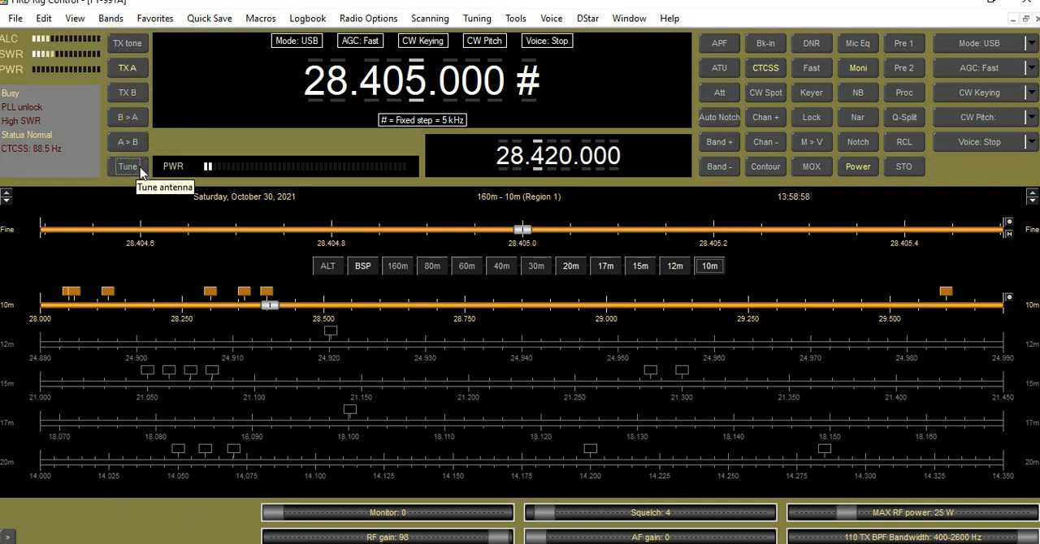
{"action": "left_click", "coordinate": [140, 172]}
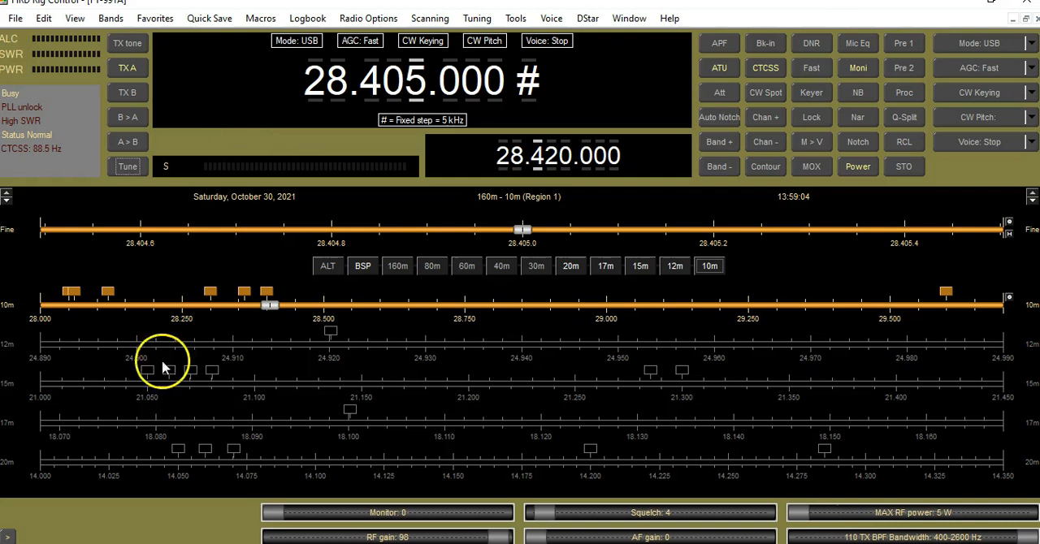
- Raise the squelch to 34 and turn on the speech processor and the microphone equalizer
{"action": "left_click_drag", "start_coordinate": [566, 526], "coordinate": [636, 526]}
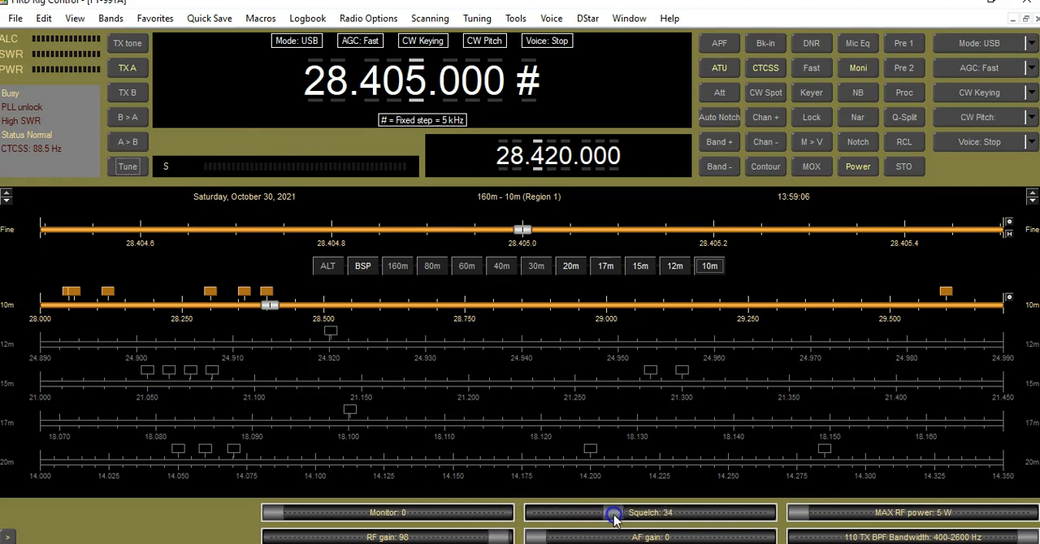
{"action": "left_click", "coordinate": [904, 92]}
{"action": "left_click", "coordinate": [858, 43]}
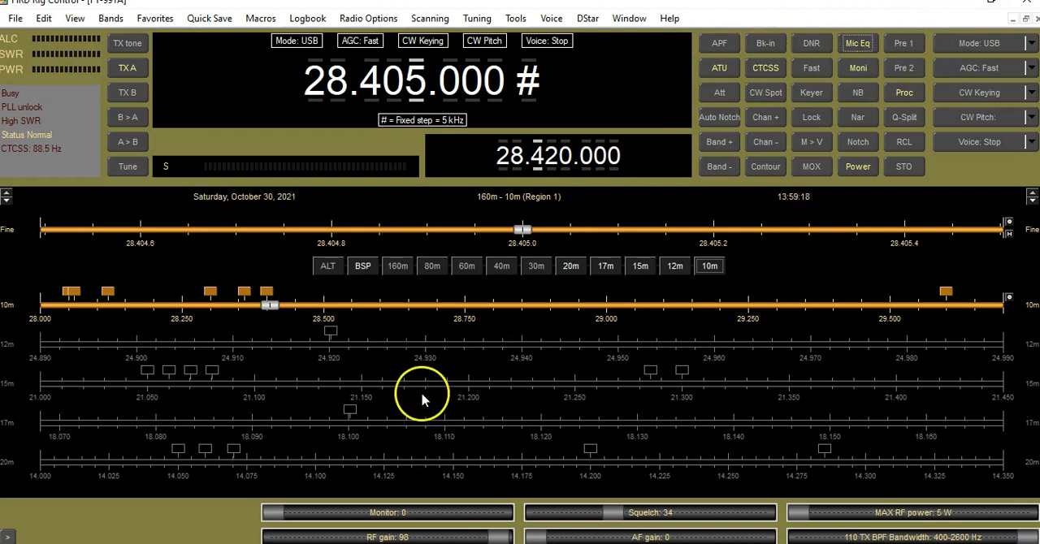
- Lower the squelch to 4 and toggle preamplifier 1
{"action": "left_click_drag", "start_coordinate": [614, 513], "coordinate": [545, 508]}
{"action": "left_click", "coordinate": [907, 48]}
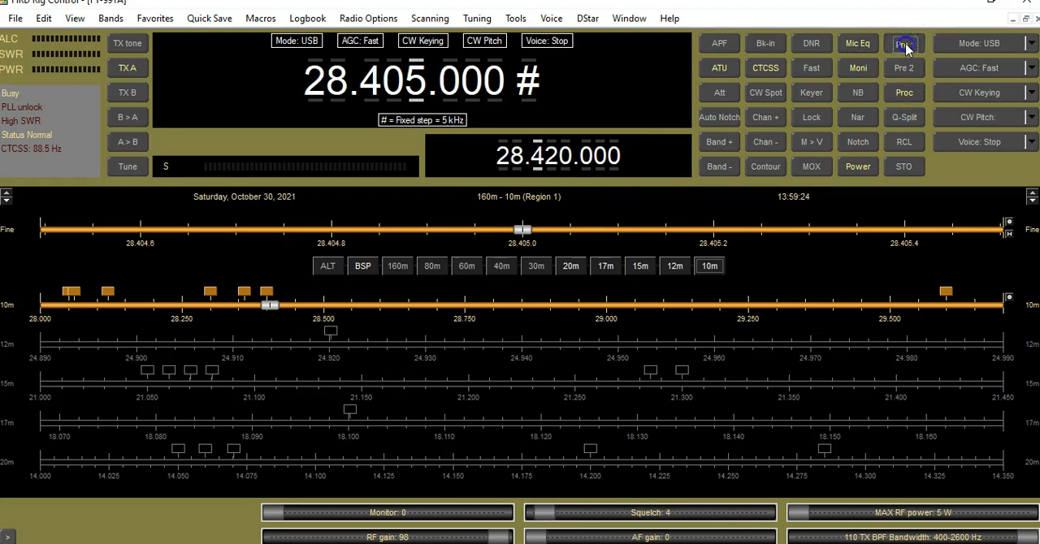
- Toggle preamplifier 2 on and off, and turn off the microphone equalizer and the speech processor
{"action": "left_click", "coordinate": [909, 71]}
{"action": "left_click", "coordinate": [911, 70]}
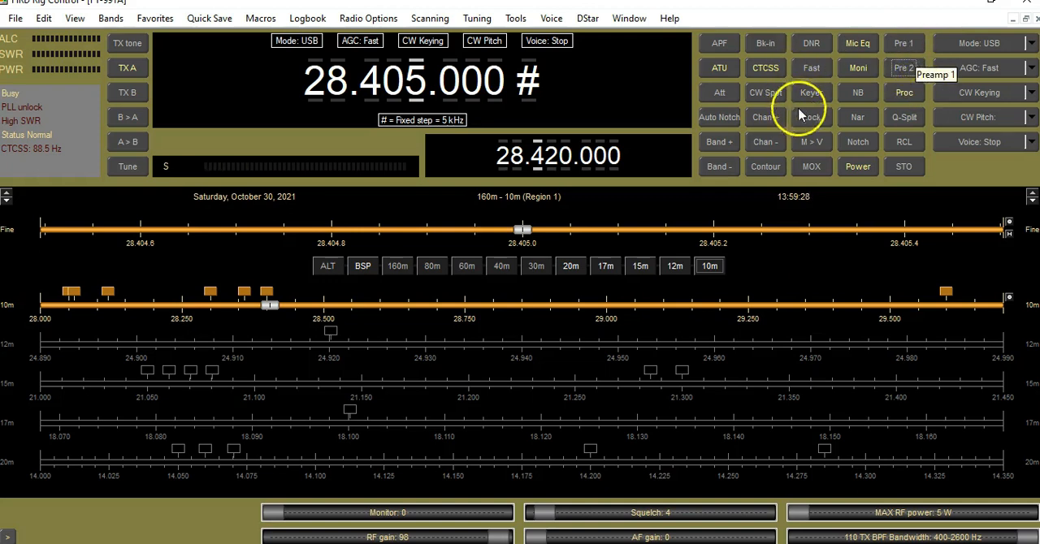
{"action": "left_click", "coordinate": [857, 48]}
{"action": "left_click", "coordinate": [907, 94]}
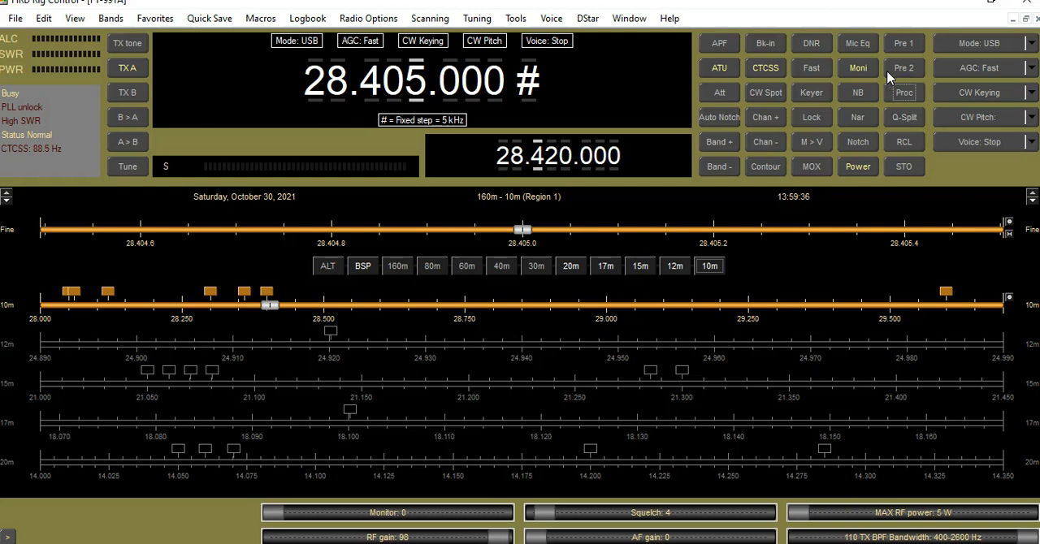
{"action": "left_click", "coordinate": [570, 270]}
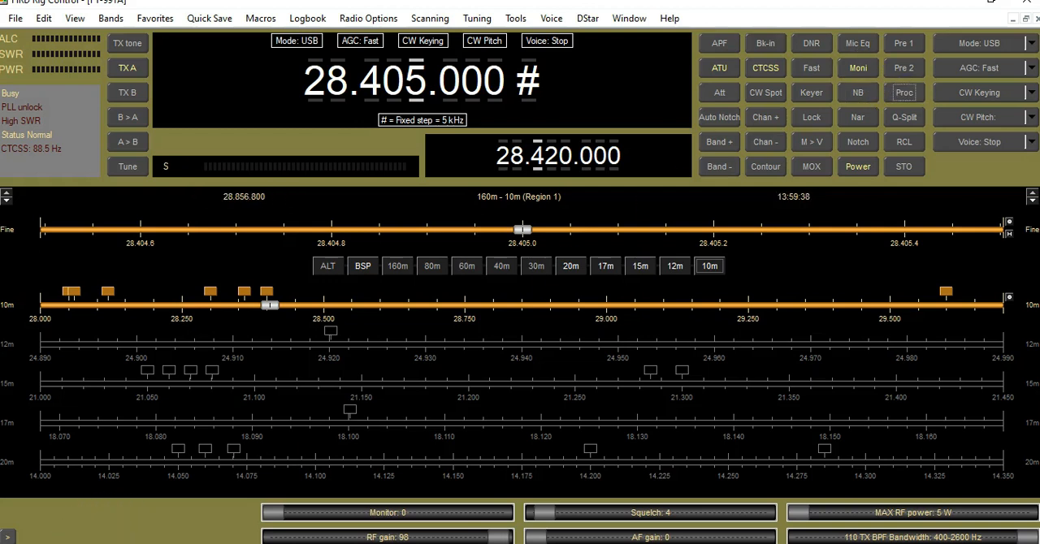
{"action": "left_click", "coordinate": [89, 525]}
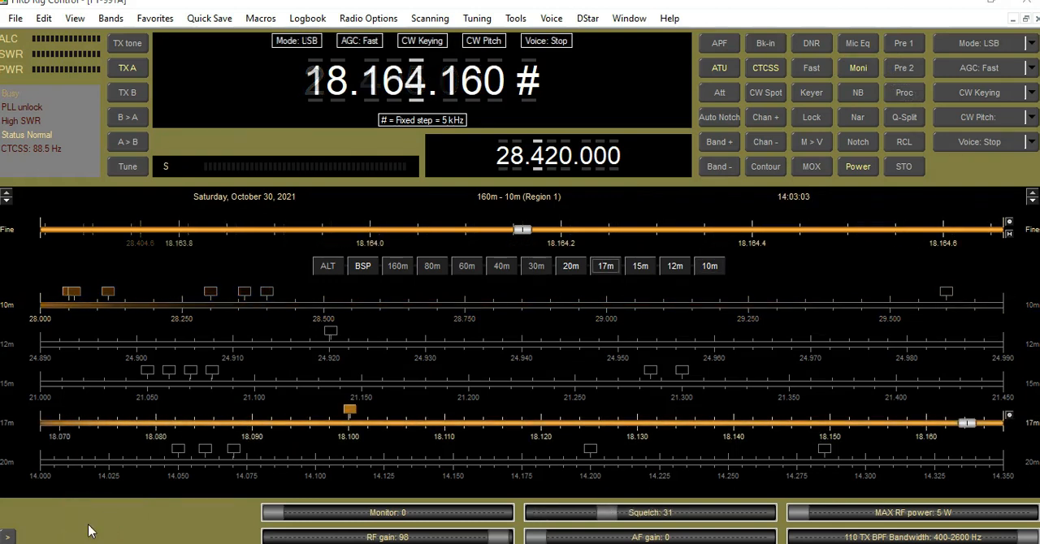
{"action": "left_click", "coordinate": [34, 514]}
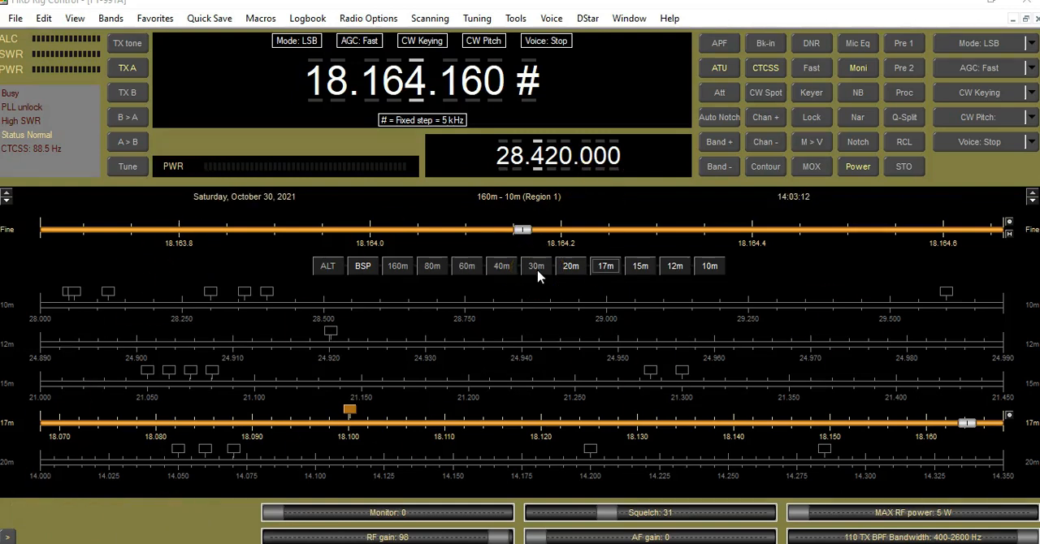
- Raise the computer's audio volume
{"action": "key", "text": "XF86AudioRaiseVolume"}
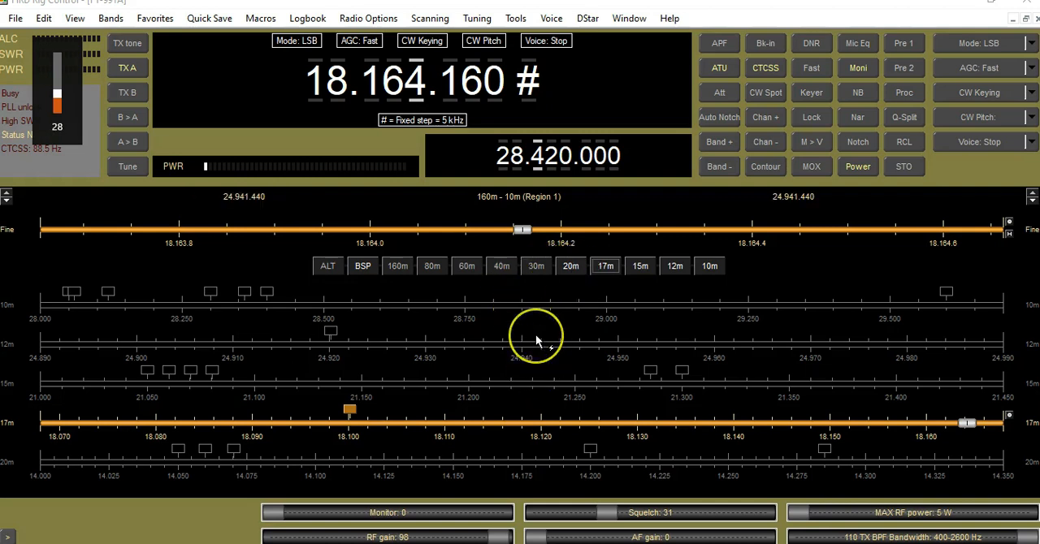
{"action": "key", "text": "XF86AudioRaiseVolume"}
{"action": "key", "text": "XF86AudioRaiseVolume"}
{"action": "key", "text": "XF86AudioRaiseVolume"}
{"action": "key", "text": "XF86AudioRaiseVolume"}
{"action": "key", "text": "XF86AudioRaiseVolume"}
{"action": "key", "text": "XF86AudioRaiseVolume"}
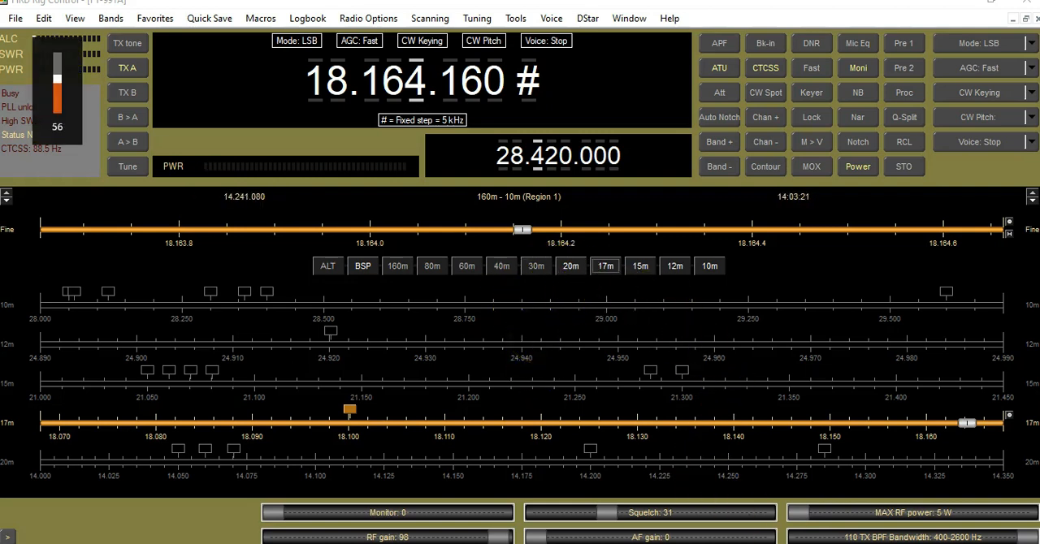
{"action": "key", "text": "XF86AudioRaiseVolume"}
{"action": "key", "text": "XF86AudioRaiseVolume"}
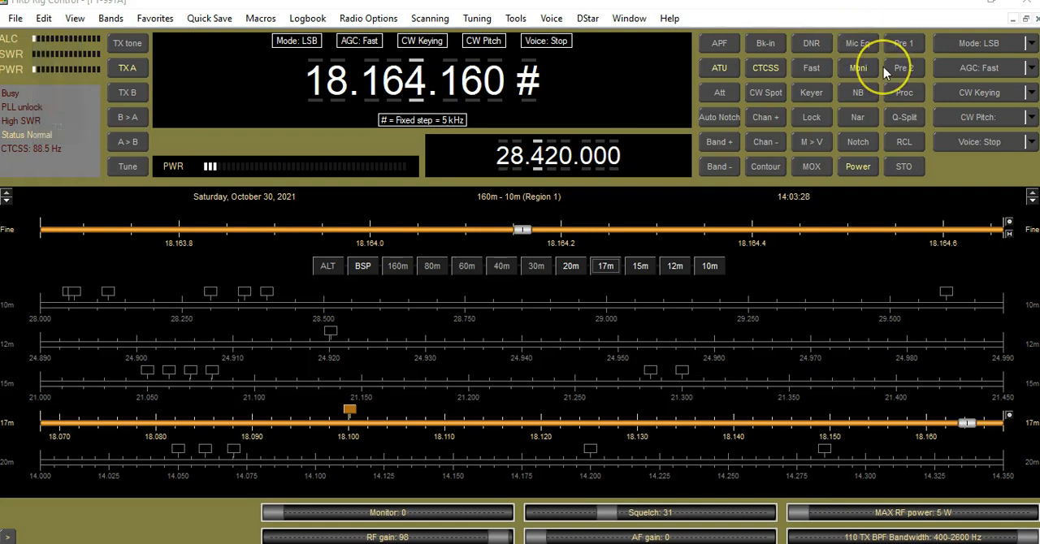
- Turn on the microphone equalizer and the speech processor for the 17 m transmission at 18.164.160 MHz
{"action": "left_click", "coordinate": [858, 67]}
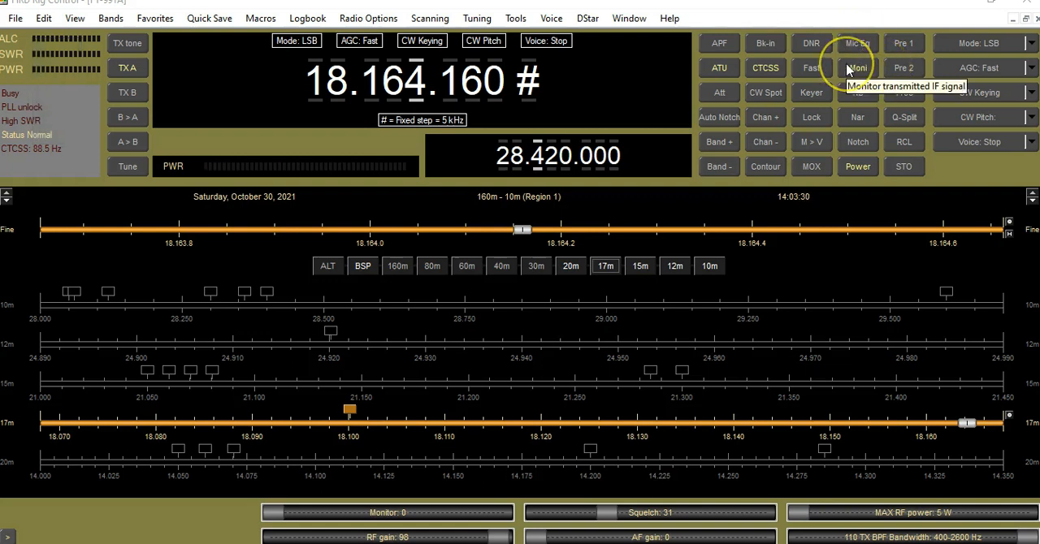
{"action": "left_click", "coordinate": [859, 49]}
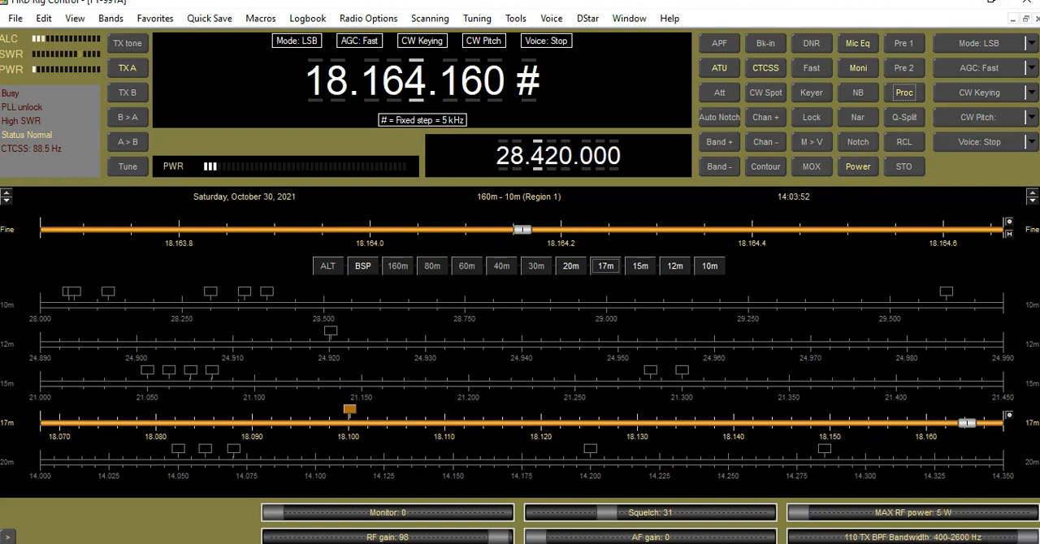
- Try the TX bandpass filter at 100-3000, 100-2900 and 200-2800 Hz, and set it back to 400-2600 Hz
{"action": "left_click_drag", "start_coordinate": [1028, 540], "coordinate": [816, 541]}
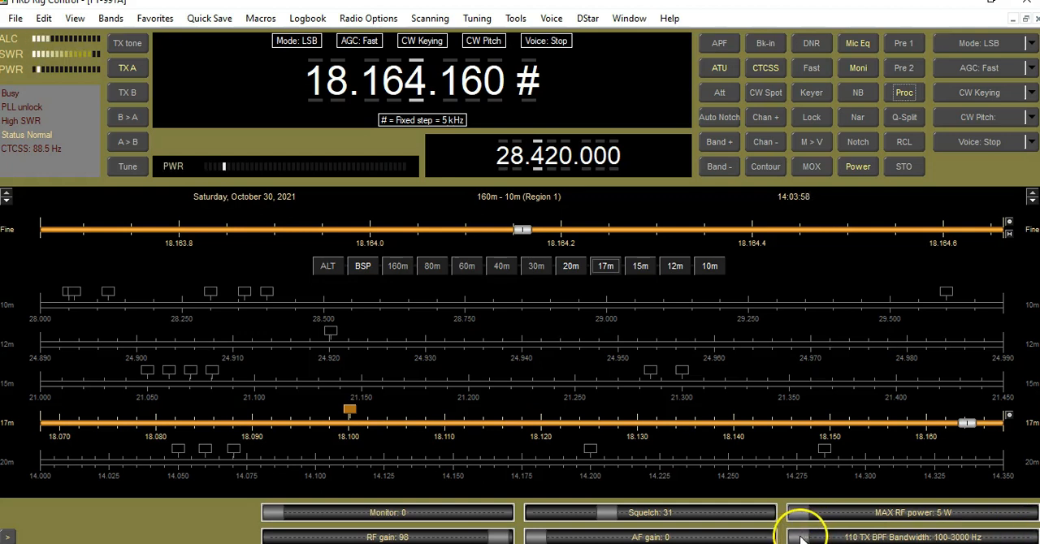
{"action": "left_click", "coordinate": [857, 537]}
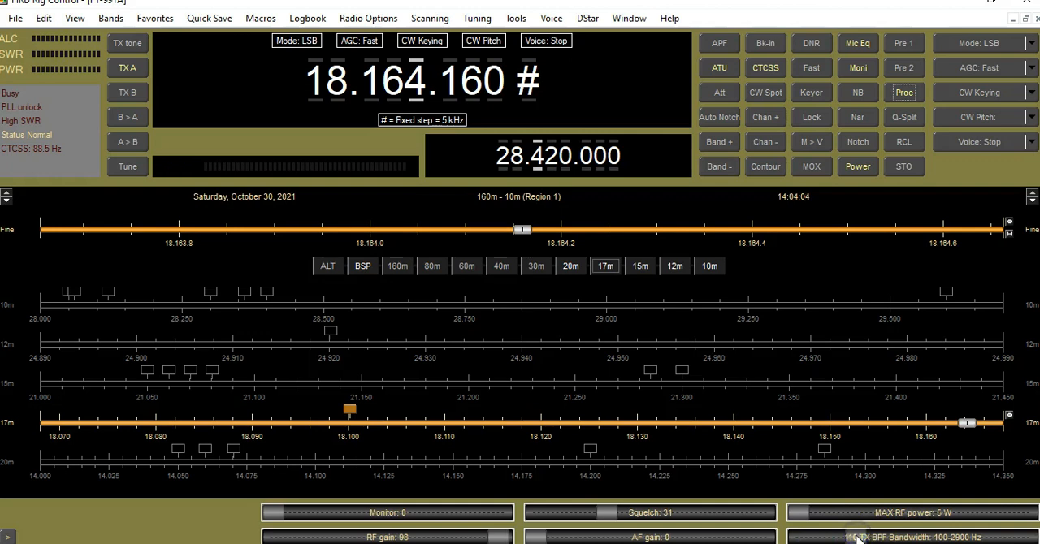
{"action": "left_click", "coordinate": [861, 538]}
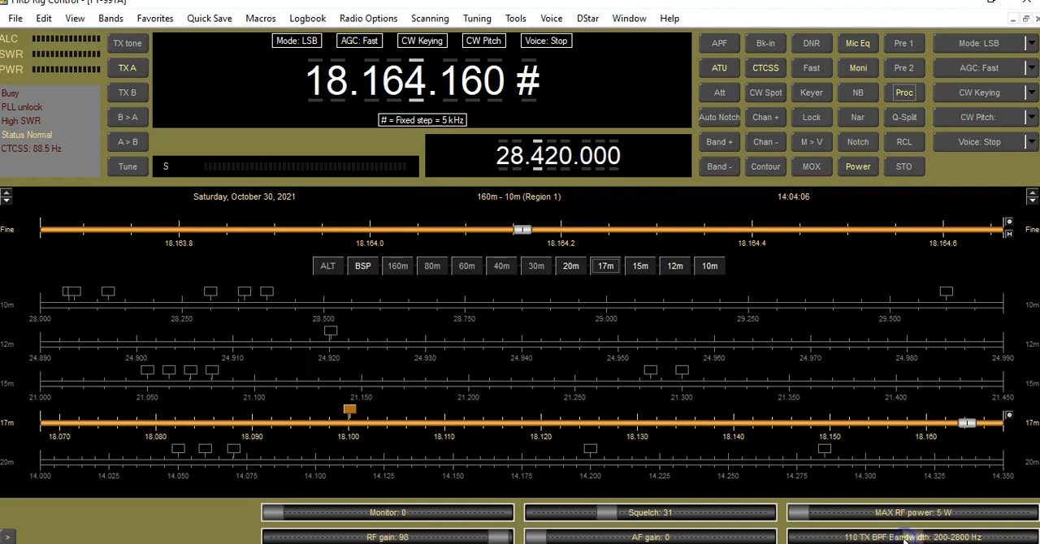
{"action": "left_click", "coordinate": [1017, 536]}
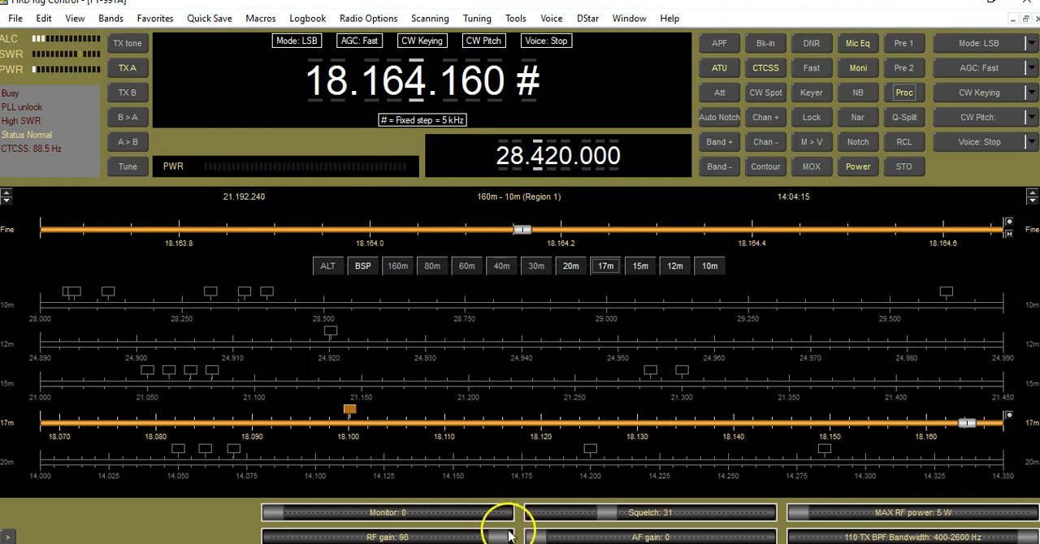
- Lower the squelch to 0 and display the favorites list
{"action": "left_click_drag", "start_coordinate": [608, 513], "coordinate": [532, 513]}
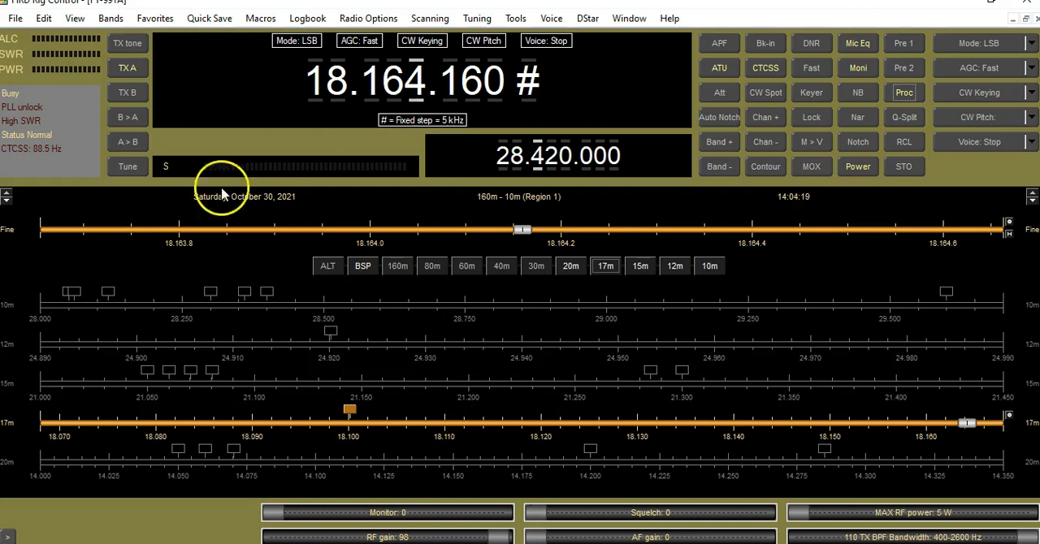
{"action": "left_click", "coordinate": [76, 16]}
{"action": "left_click", "coordinate": [105, 23]}
{"action": "mouse_move", "coordinate": [76, 25]}
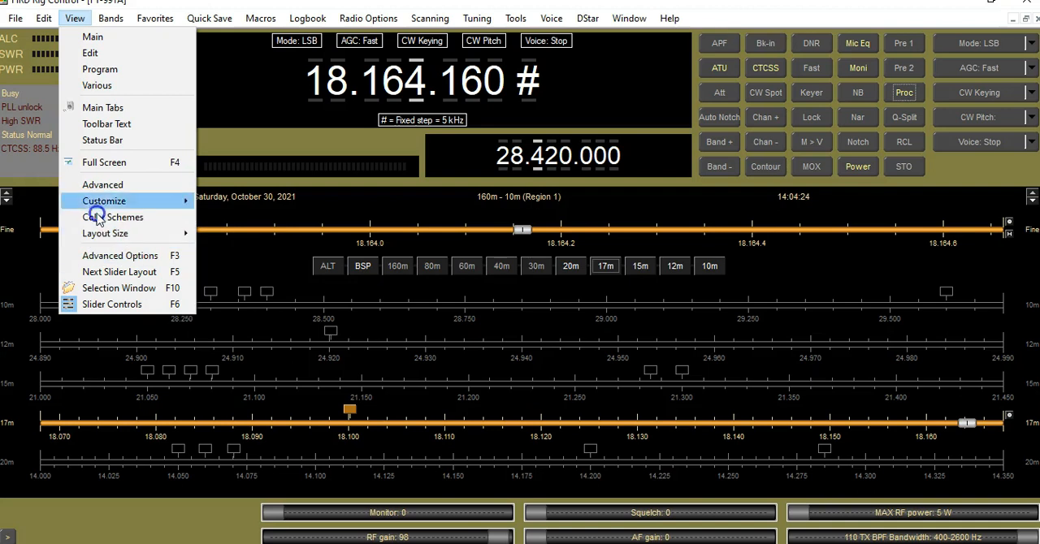
{"action": "left_click", "coordinate": [155, 17]}
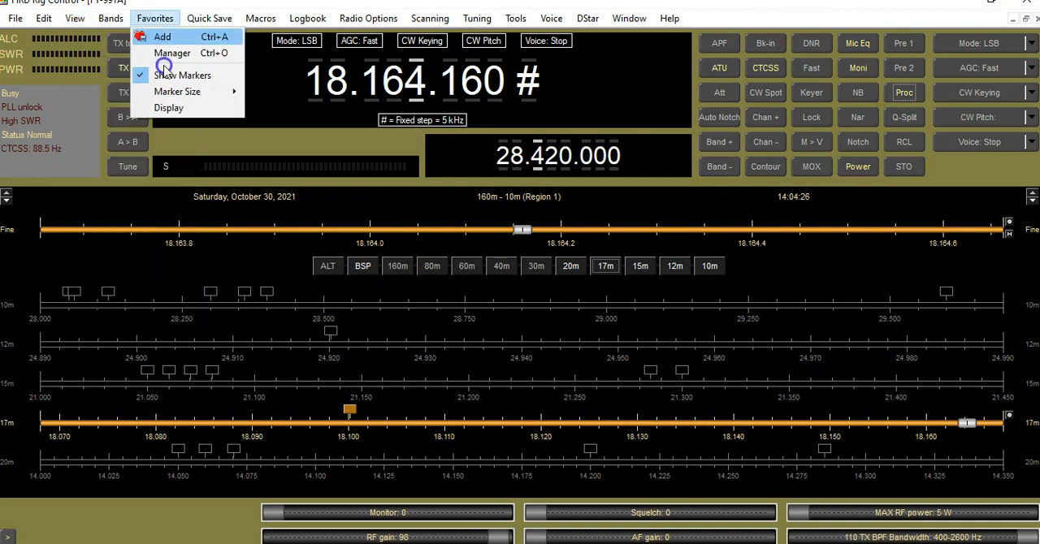
{"action": "left_click", "coordinate": [174, 102]}
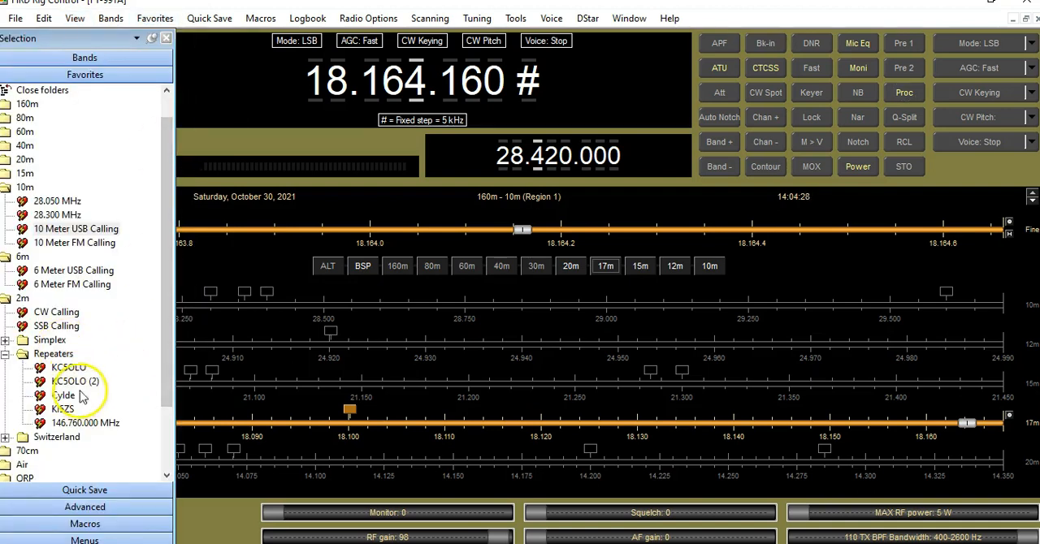
- Recall the 2m SSB Calling, 2m CW Calling and 10 Meter USB Calling favorites in turn, and hide the favorites list
{"action": "left_click", "coordinate": [59, 328]}
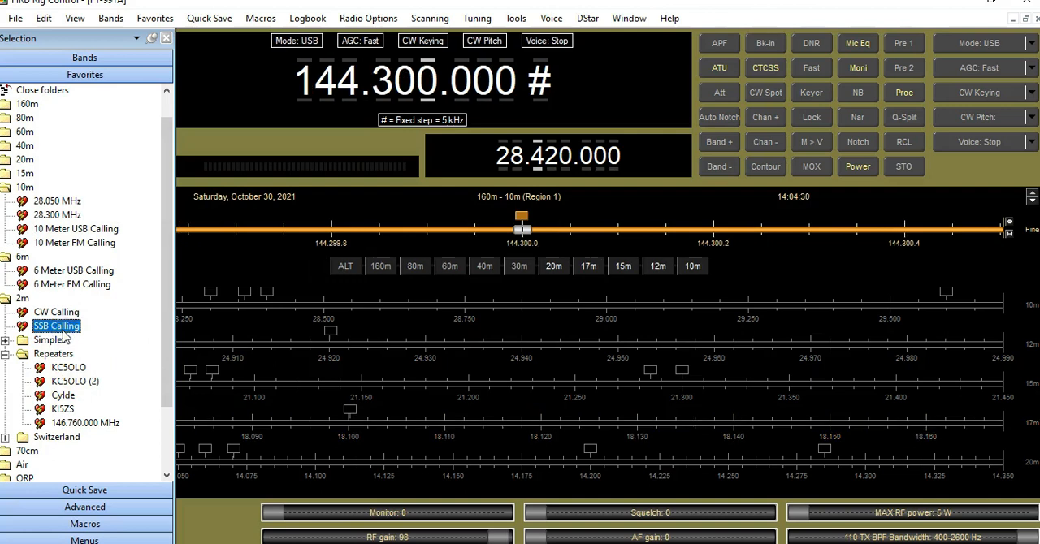
{"action": "left_click", "coordinate": [61, 312]}
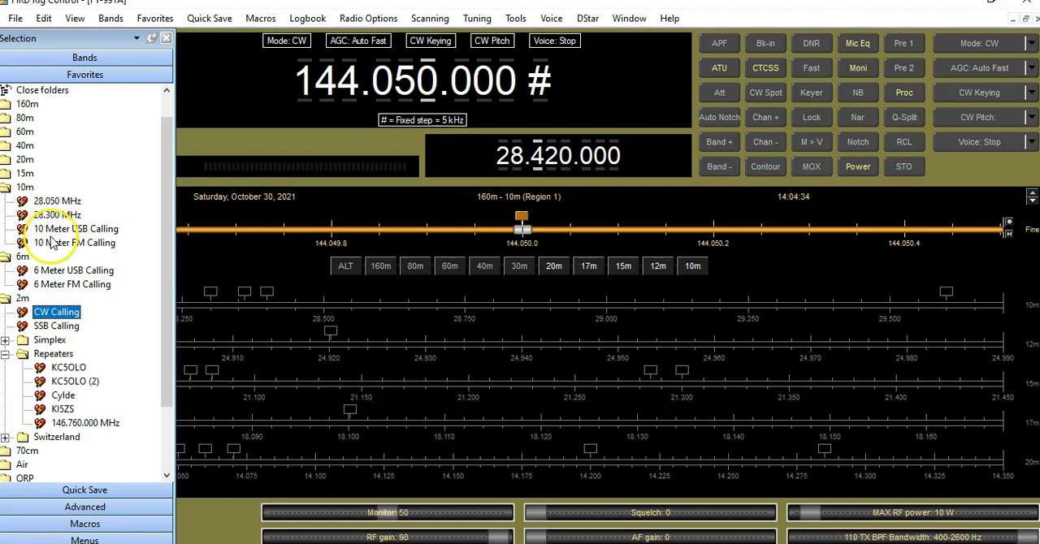
{"action": "left_click", "coordinate": [57, 229]}
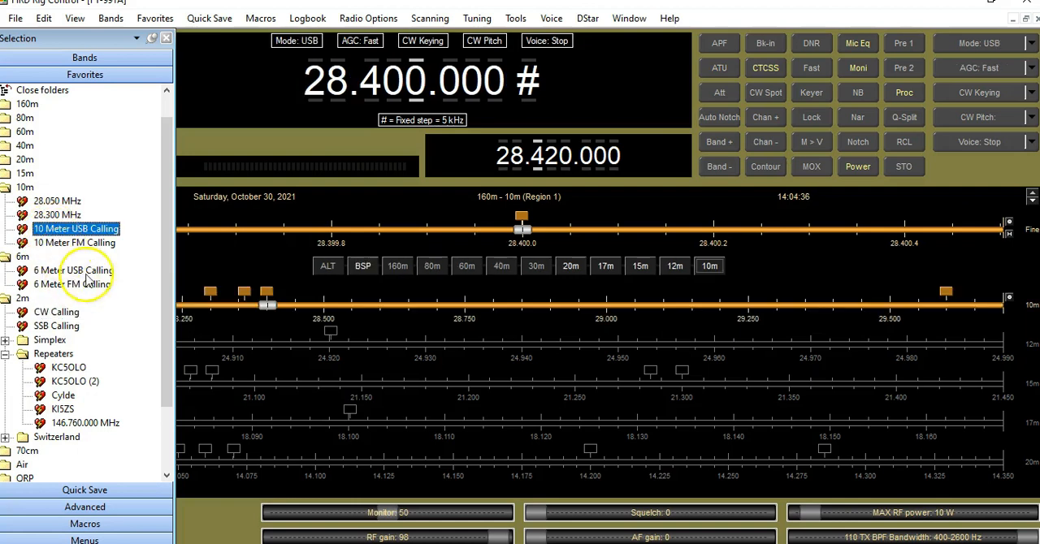
{"action": "left_click", "coordinate": [164, 39]}
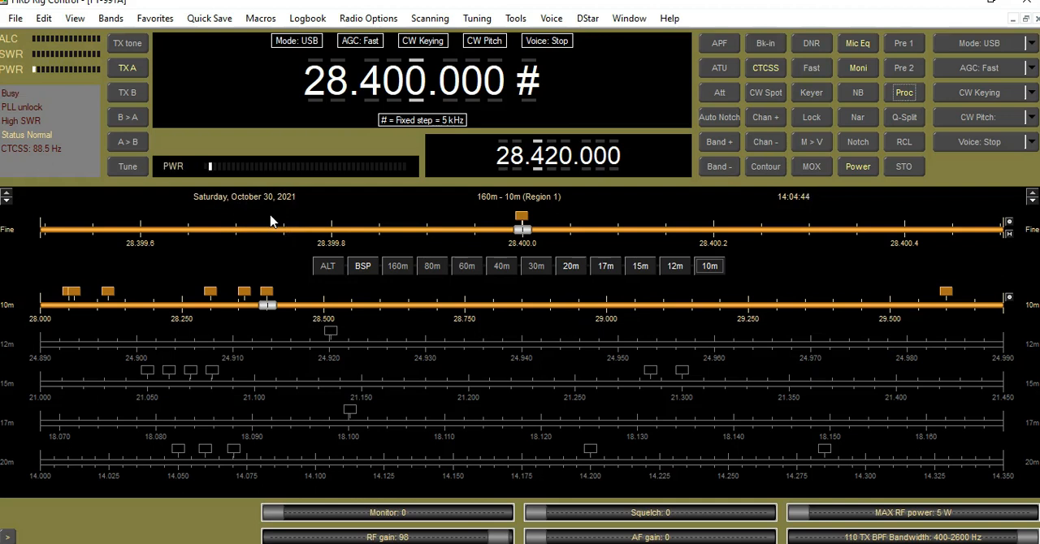
{"action": "left_click", "coordinate": [273, 221]}
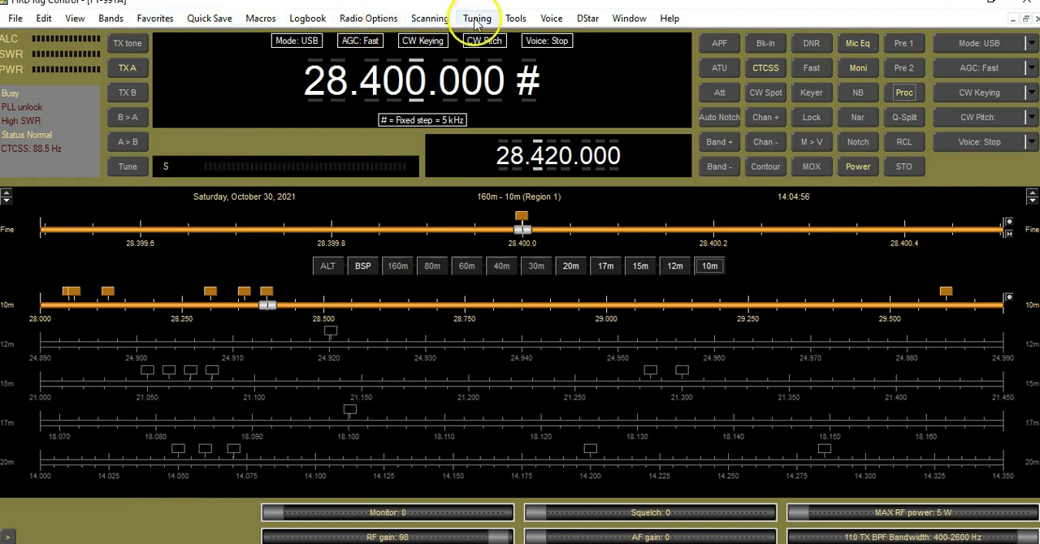
{"action": "left_click", "coordinate": [520, 19]}
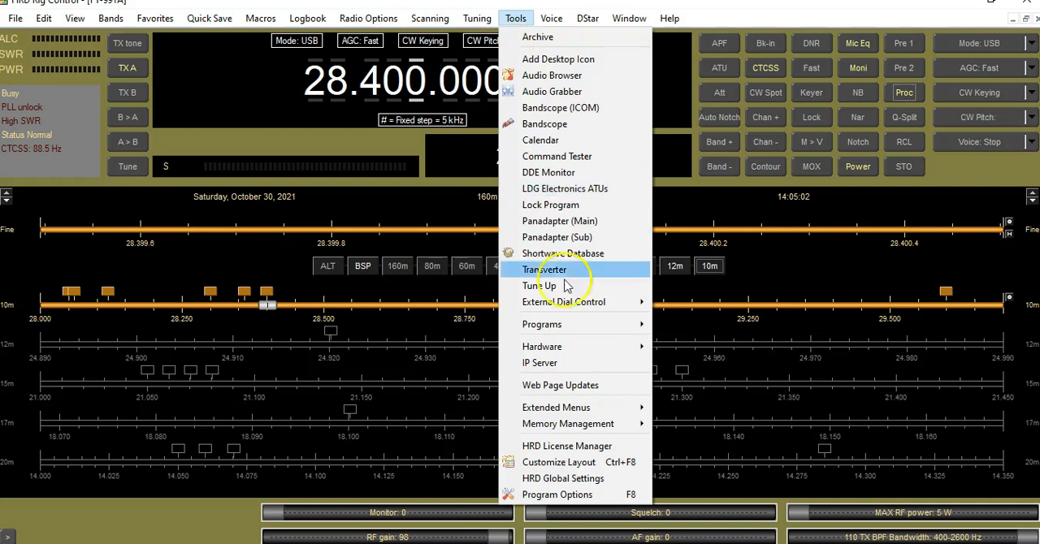
{"action": "mouse_move", "coordinate": [583, 335]}
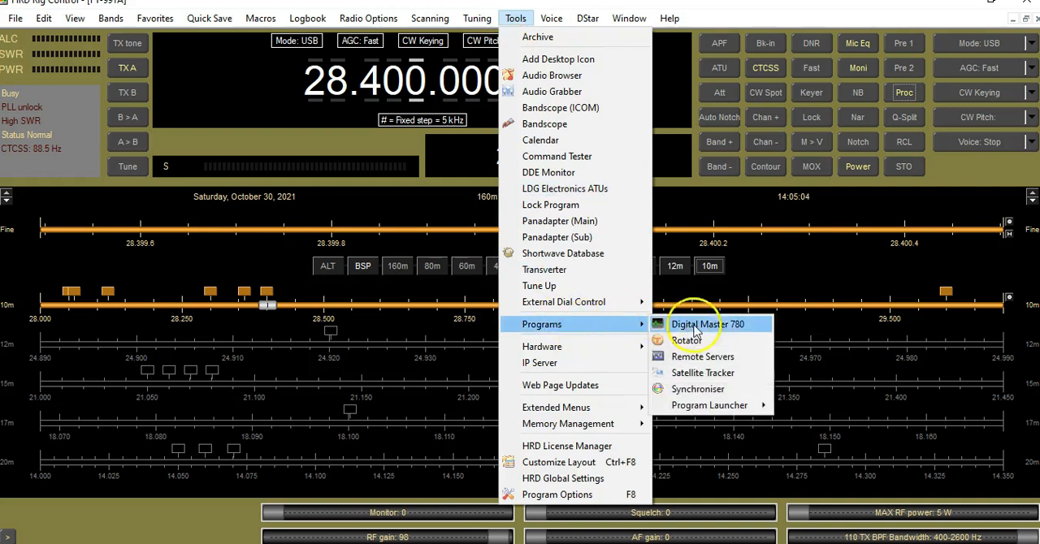
{"action": "mouse_move", "coordinate": [717, 406]}
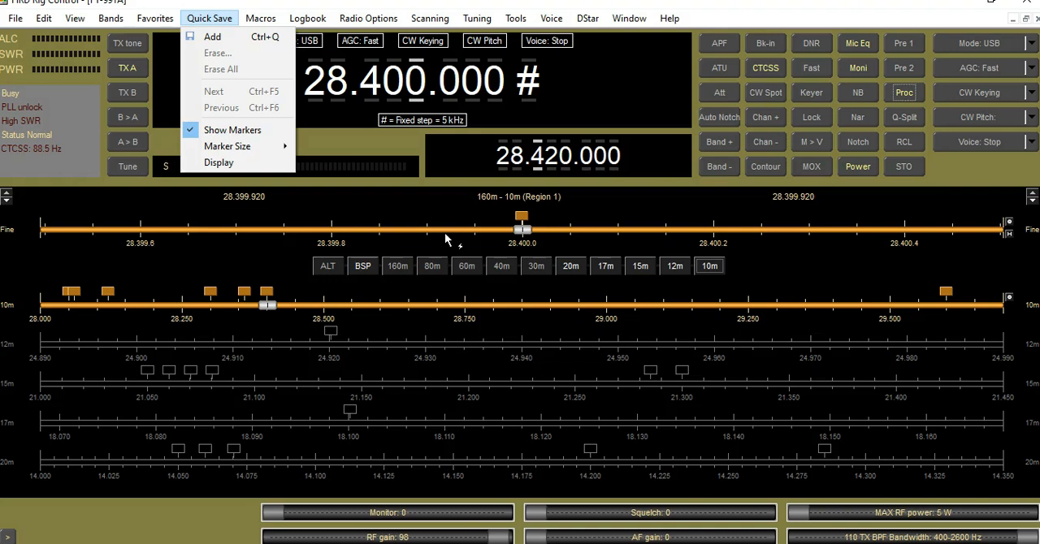
{"action": "left_click", "coordinate": [563, 77]}
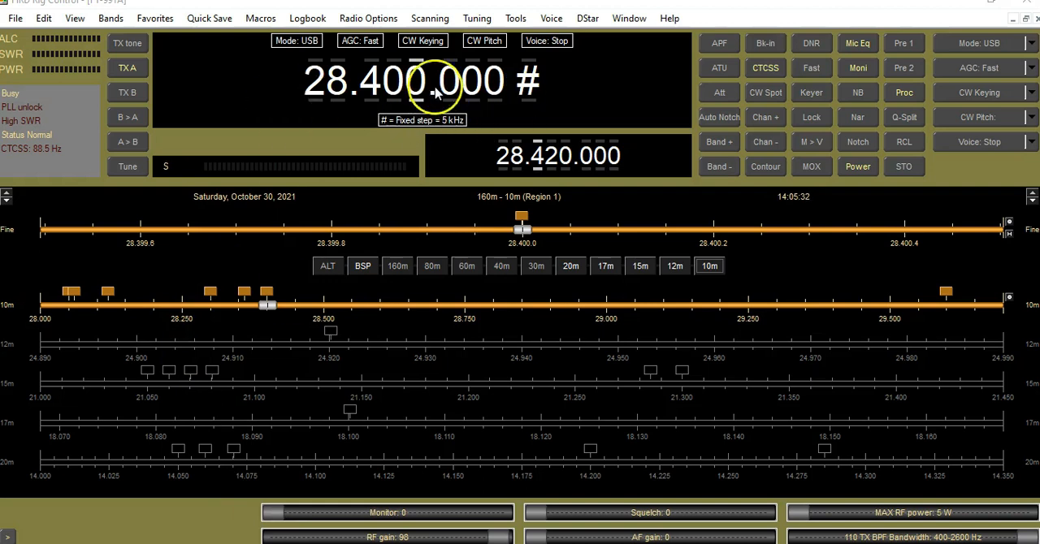
- Tune the main frequency down to 28.395 MHz and run the antenna tuner there
{"action": "scroll", "coordinate": [420, 79], "scroll_direction": "down", "scroll_amount": 1}
{"action": "scroll", "coordinate": [420, 79], "scroll_direction": "down", "scroll_amount": 1}
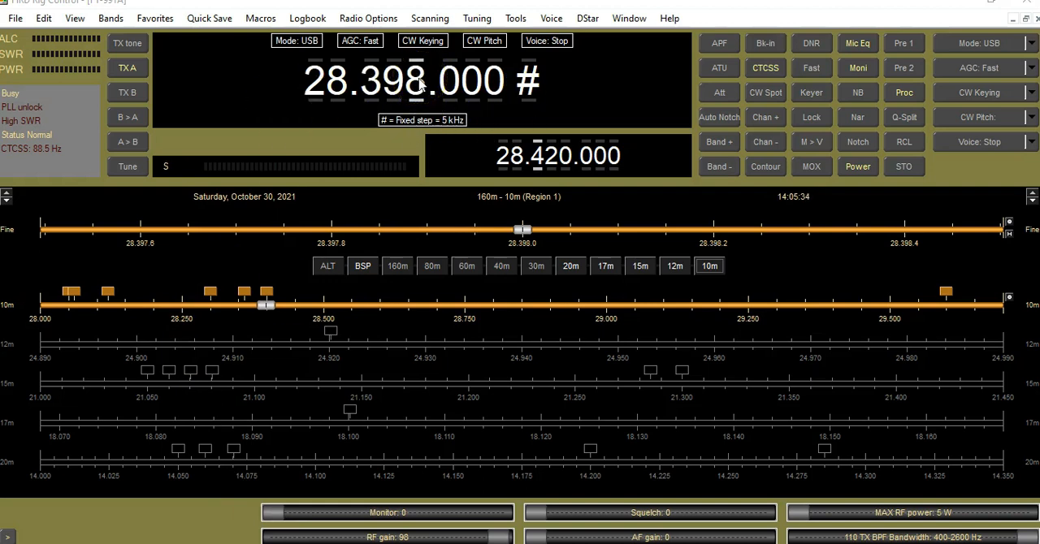
{"action": "scroll", "coordinate": [420, 81], "scroll_direction": "down", "scroll_amount": 2}
{"action": "scroll", "coordinate": [420, 82], "scroll_direction": "up", "scroll_amount": 2}
{"action": "scroll", "coordinate": [419, 82], "scroll_direction": "down", "scroll_amount": 4}
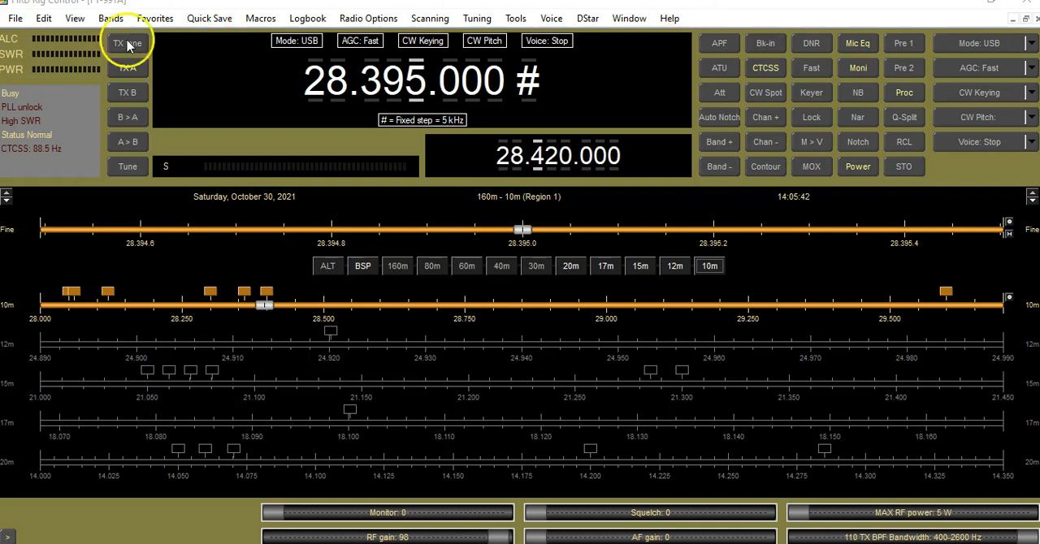
{"action": "left_click", "coordinate": [127, 166]}
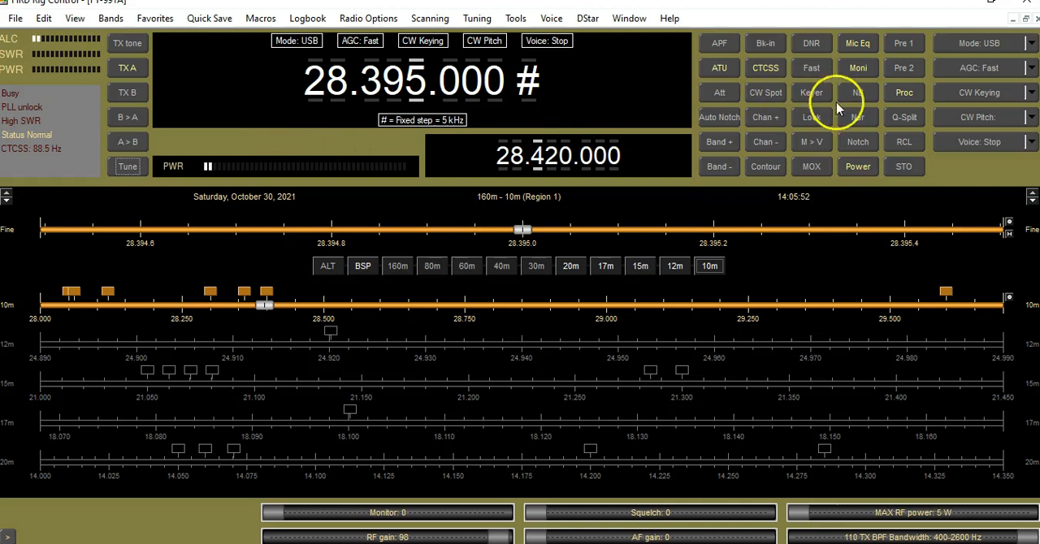
{"action": "left_click", "coordinate": [831, 408]}
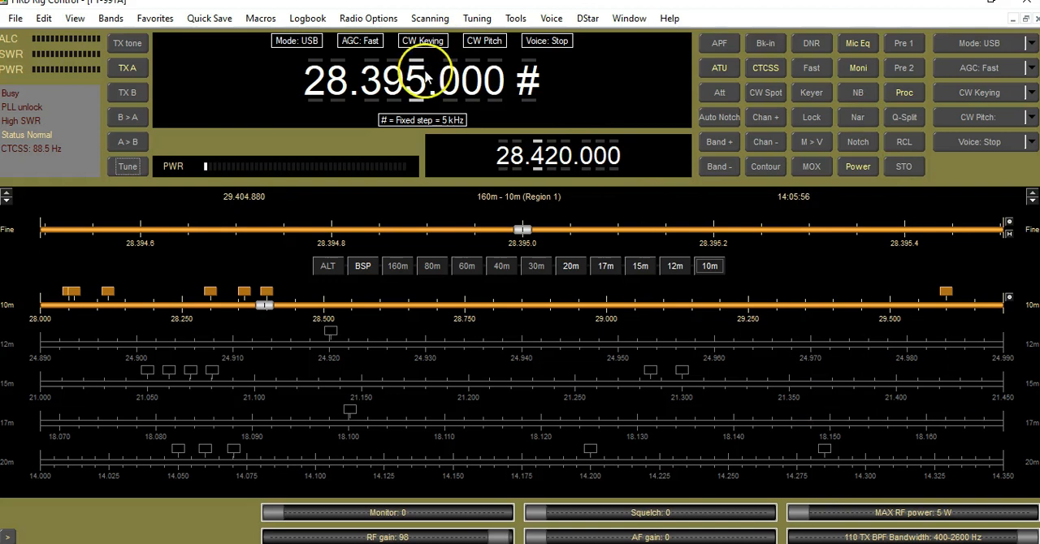
- Tune the main frequency up to 28.400 MHz
{"action": "scroll", "coordinate": [416, 87], "scroll_direction": "up", "scroll_amount": 1}
{"action": "scroll", "coordinate": [416, 94], "scroll_direction": "up", "scroll_amount": 2}
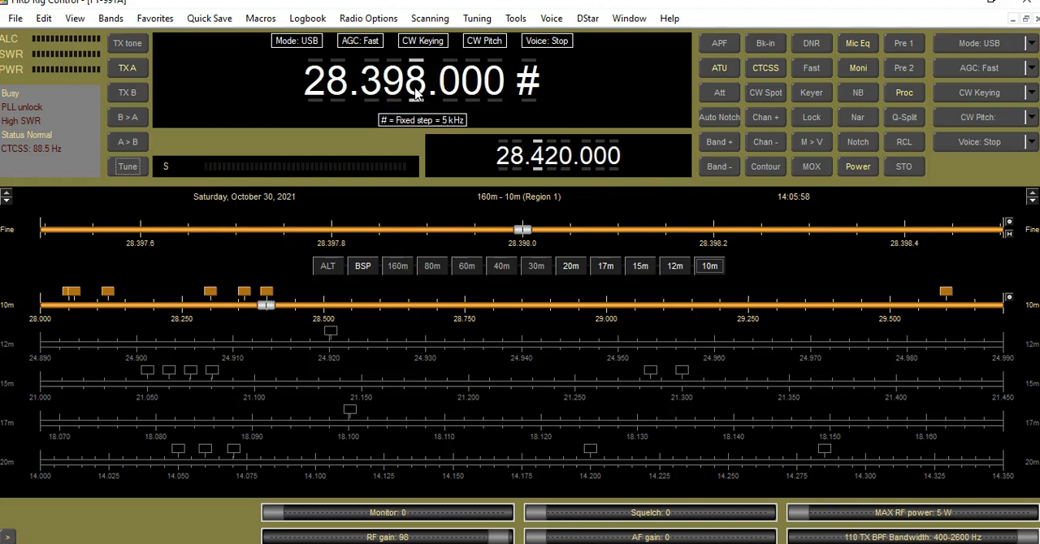
{"action": "scroll", "coordinate": [416, 94], "scroll_direction": "up", "scroll_amount": 1}
{"action": "scroll", "coordinate": [416, 93], "scroll_direction": "up", "scroll_amount": 1}
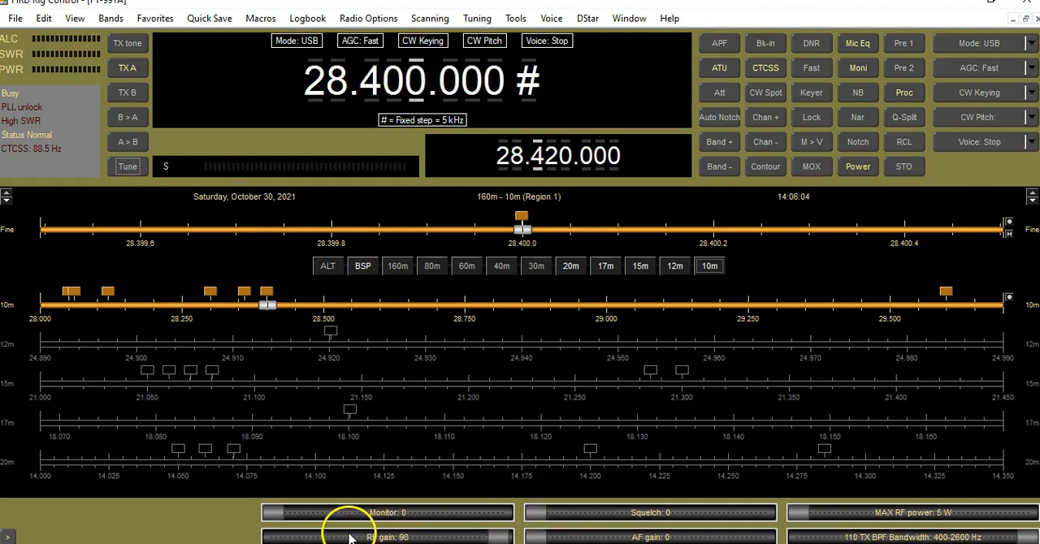
- Set the RF gain to 100 and the monitor level to 0, and toggle the speech processor off and on
{"action": "mouse_move", "coordinate": [495, 538]}
{"action": "left_mouse_down"}
{"action": "mouse_move", "coordinate": [344, 534]}
{"action": "mouse_move", "coordinate": [513, 540]}
{"action": "left_mouse_up"}
{"action": "mouse_move", "coordinate": [274, 512]}
{"action": "left_mouse_down"}
{"action": "mouse_move", "coordinate": [325, 524]}
{"action": "mouse_move", "coordinate": [269, 512]}
{"action": "left_mouse_up"}
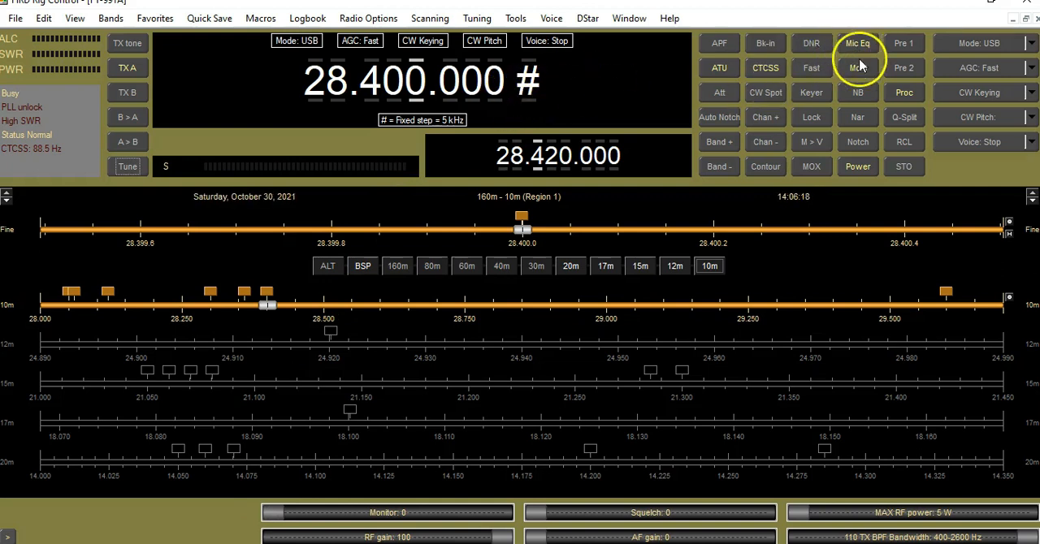
{"action": "left_click", "coordinate": [904, 92]}
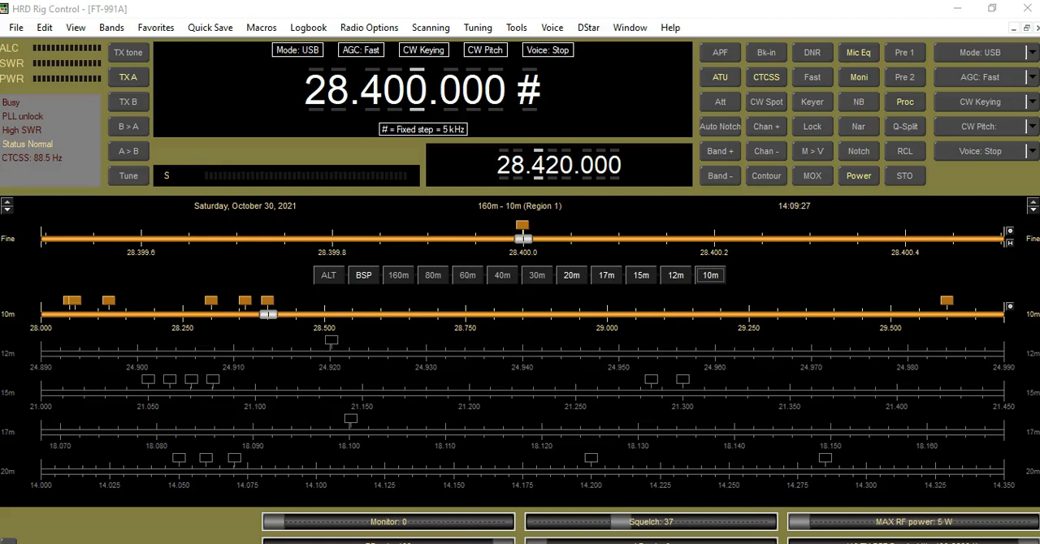
- Lower the computer's audio volume to 56
{"action": "key", "text": "XF86AudioLowerVolume"}
{"action": "key", "text": "XF86AudioLowerVolume"}
{"action": "key", "text": "XF86AudioLowerVolume"}
{"action": "key", "text": "XF86AudioLowerVolume"}
{"action": "key", "text": "XF86AudioLowerVolume"}
{"action": "key", "text": "XF86AudioLowerVolume"}
{"action": "key", "text": "XF86AudioLowerVolume"}
{"action": "key", "text": "XF86AudioLowerVolume"}
{"action": "key", "text": "XF86AudioLowerVolume"}
{"action": "key", "text": "XF86AudioLowerVolume"}
{"action": "key", "text": "XF86AudioLowerVolume"}
{"action": "key", "text": "XF86AudioLowerVolume"}
{"action": "key", "text": "XF86AudioLowerVolume"}
{"action": "key", "text": "XF86AudioLowerVolume"}
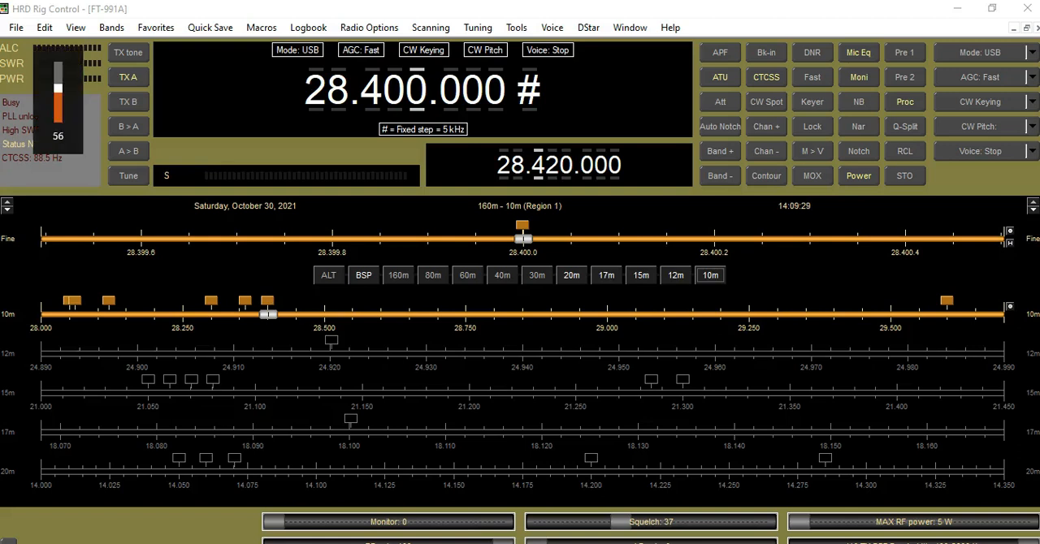
{"action": "scroll", "coordinate": [414, 98], "scroll_direction": "down", "scroll_amount": 1}
{"action": "scroll", "coordinate": [414, 97], "scroll_direction": "up", "scroll_amount": 2}
{"action": "scroll", "coordinate": [415, 98], "scroll_direction": "down", "scroll_amount": 1}
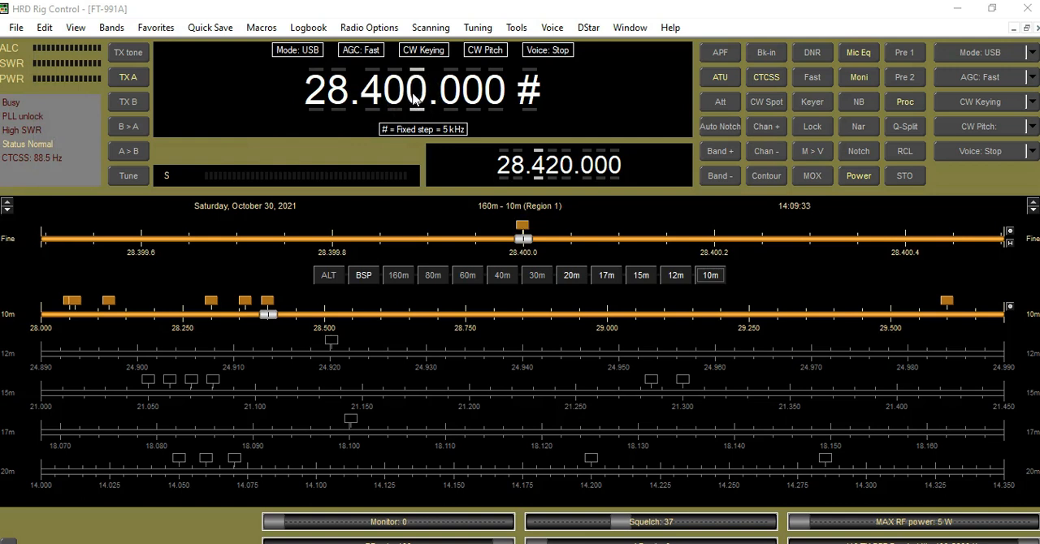
- Open the favorites manager and view the details of the 28.050 MHz, 10 Meter USB Calling and 10 Meter FM Calling entries
{"action": "left_click", "coordinate": [155, 28]}
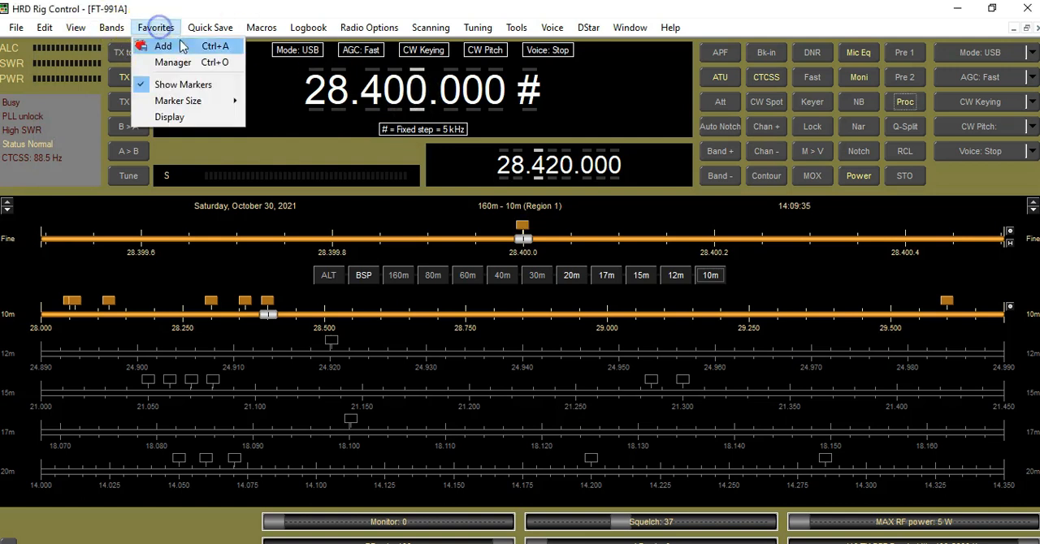
{"action": "left_click", "coordinate": [184, 72]}
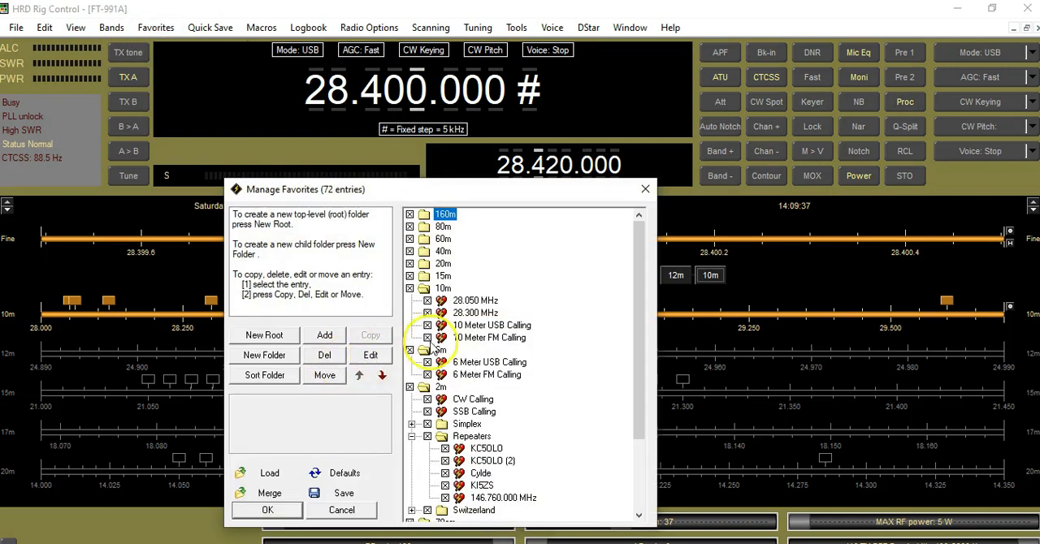
{"action": "left_click", "coordinate": [455, 300]}
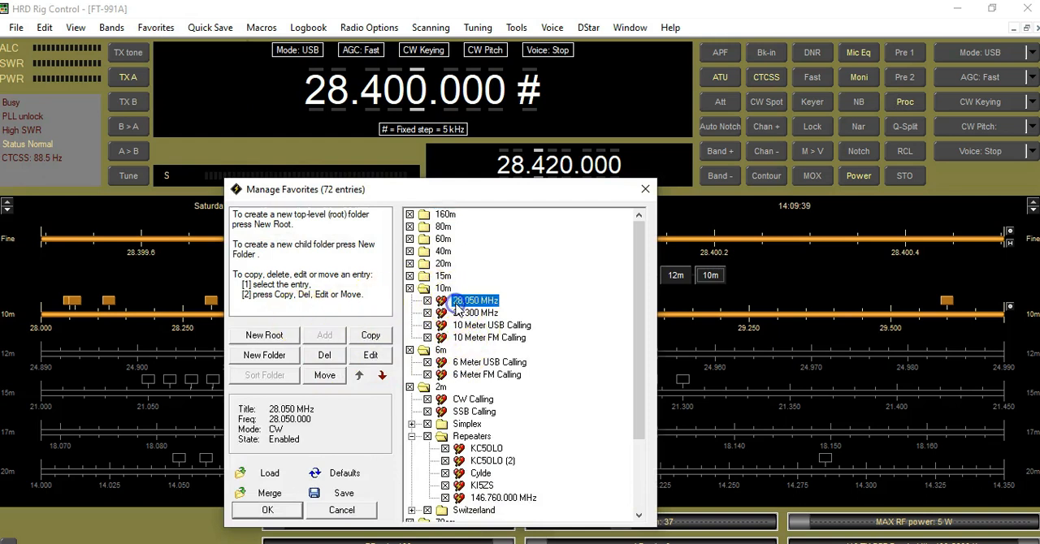
{"action": "left_click", "coordinate": [486, 326]}
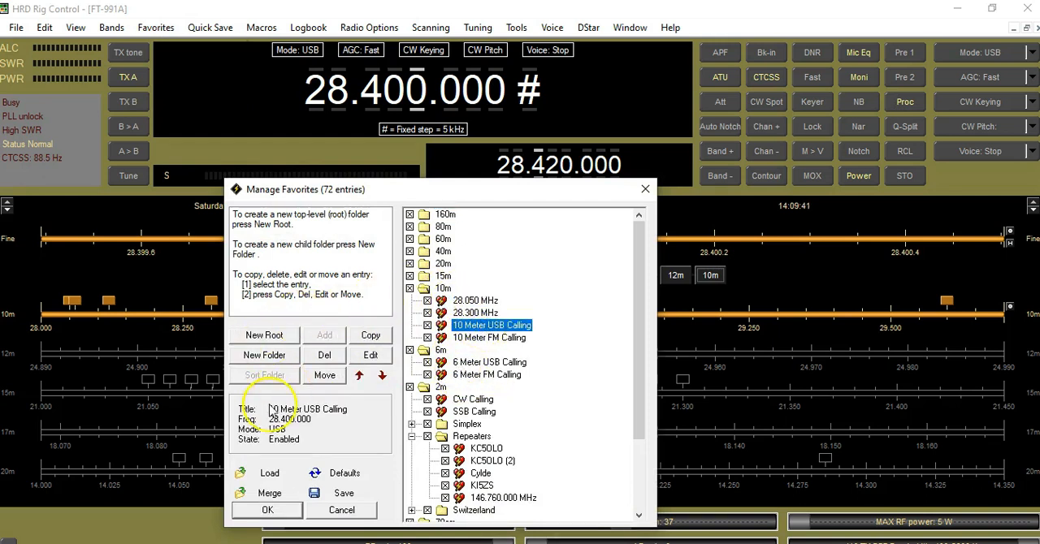
{"action": "left_click", "coordinate": [475, 338]}
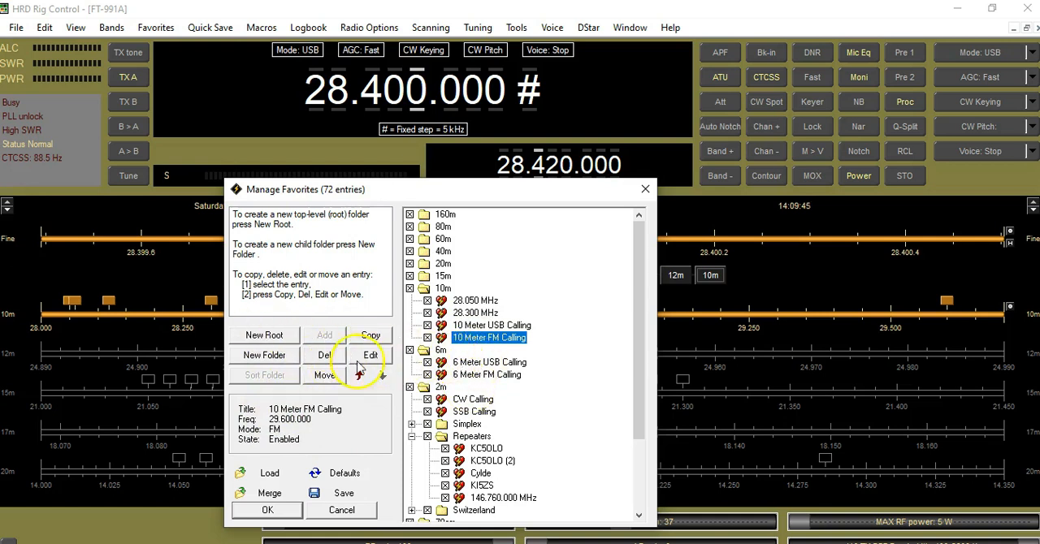
- Collapse the 6m folder in the favorites list and close the manager without saving any changes
{"action": "double_click", "coordinate": [440, 349]}
{"action": "left_click", "coordinate": [440, 350]}
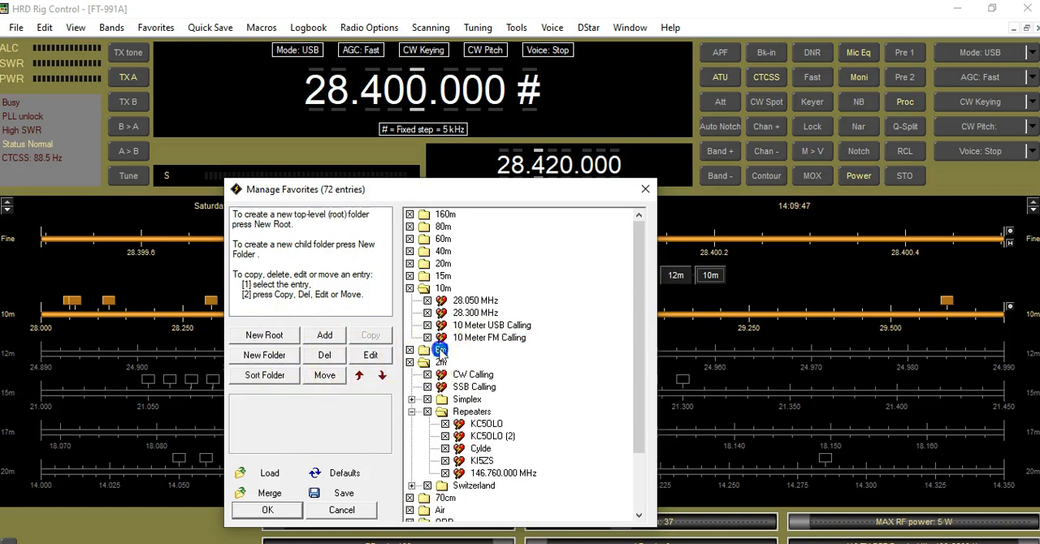
{"action": "left_click", "coordinate": [424, 351]}
{"action": "left_click", "coordinate": [645, 190]}
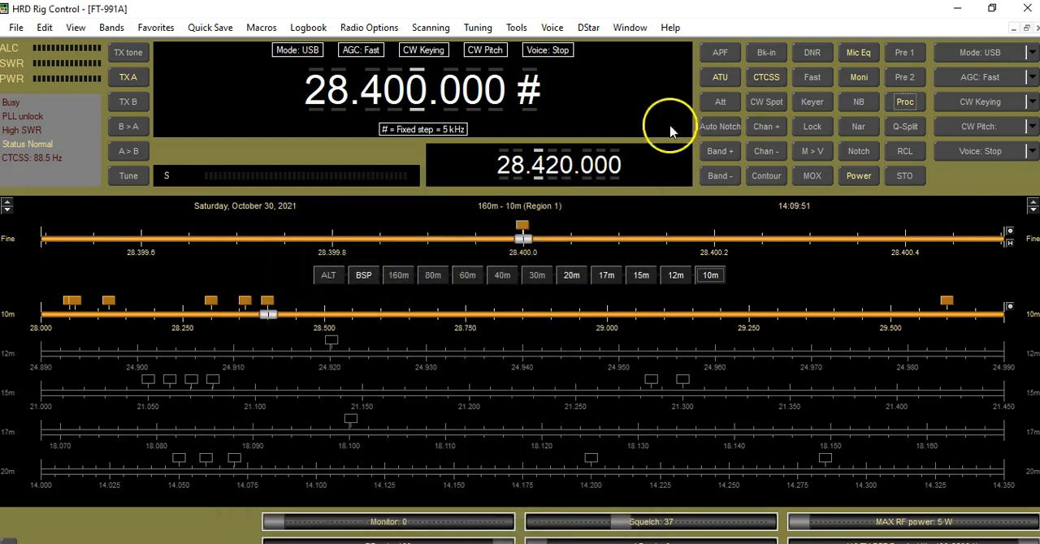